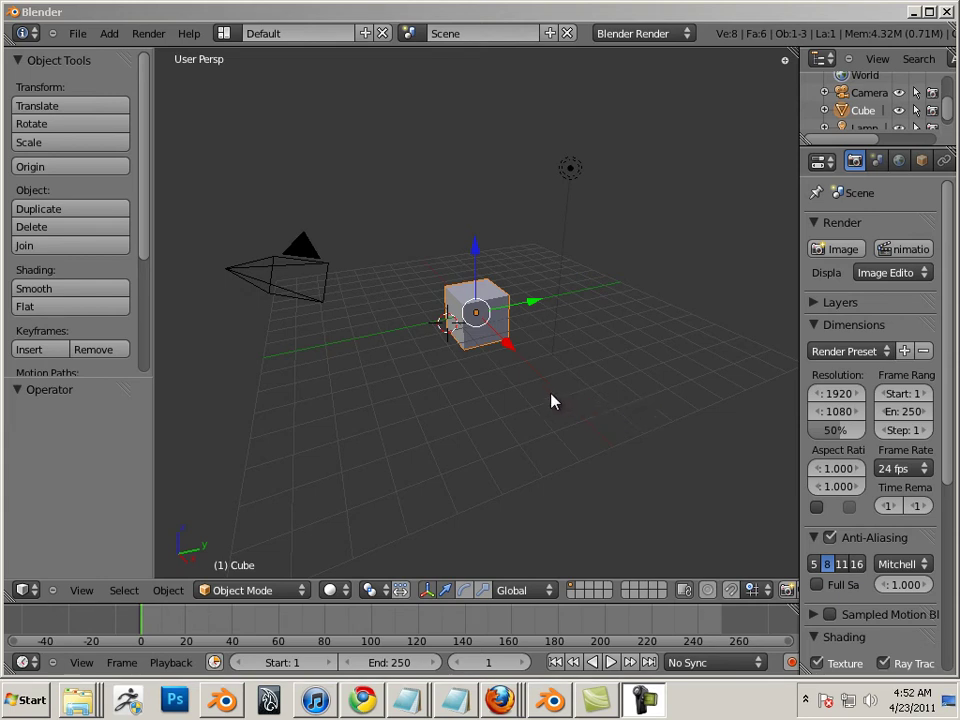
Orbit and zoom around the default cube, placing the 3D cursor below it.
middle_click_drag(551, 401, 521, 396)
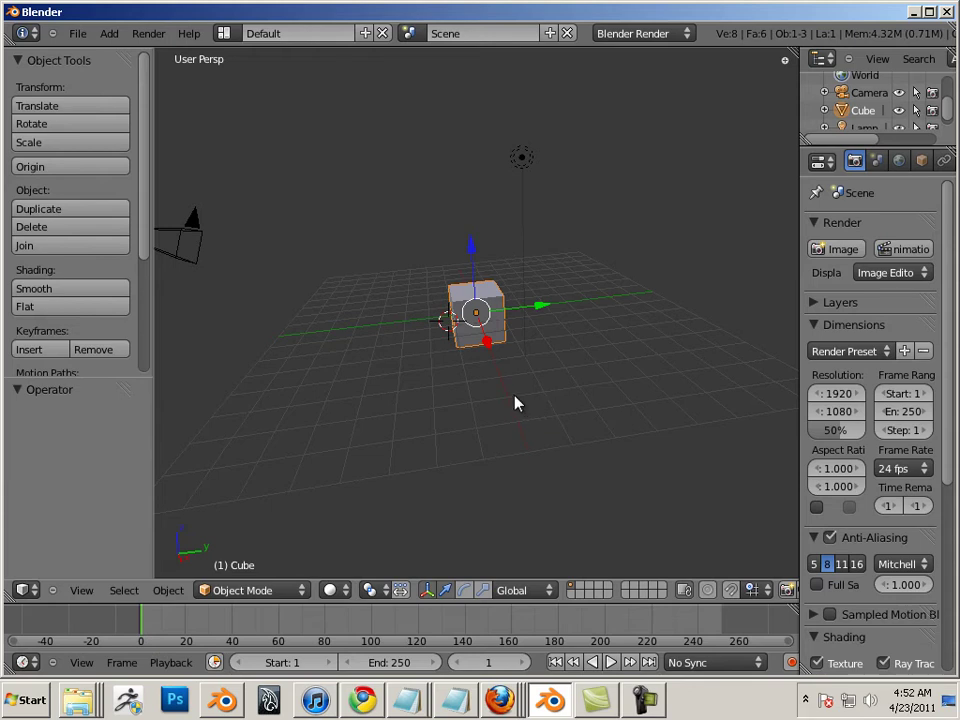
scroll(515, 401, "up", 2)
scroll(515, 401, "down", 1)
scroll(464, 393, "up", 2)
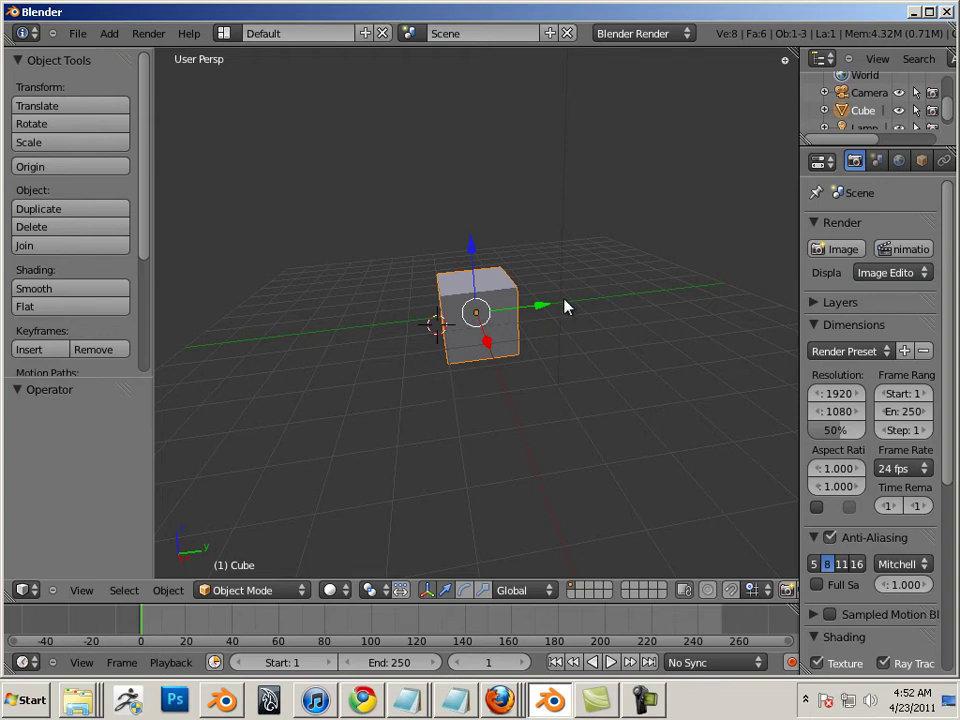
left_click(463, 383)
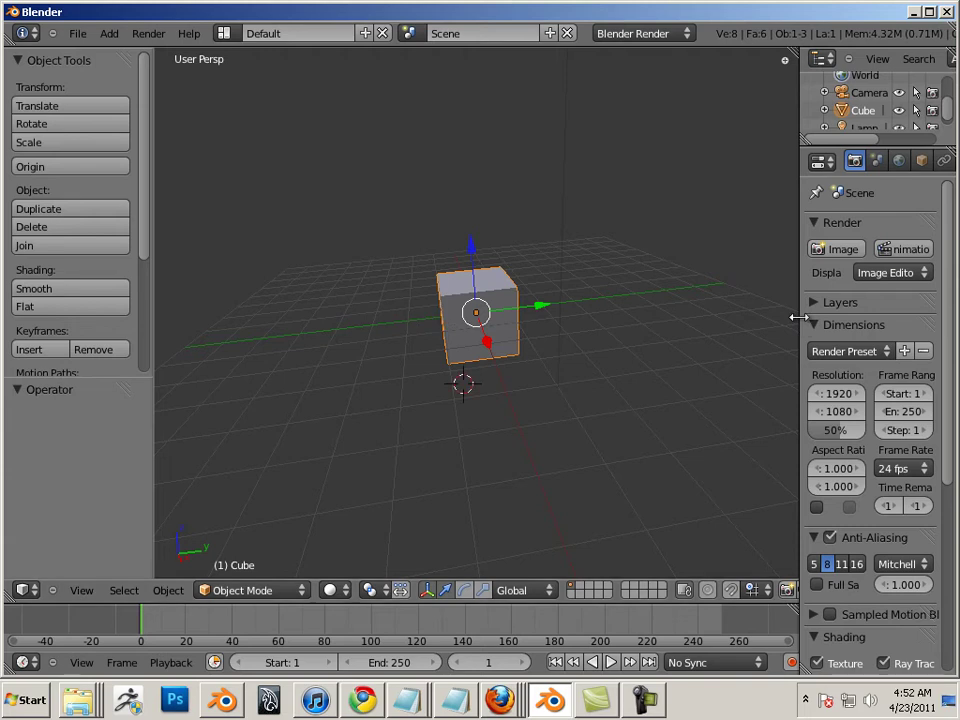
Widen the Properties editor and add a Multiresolution modifier to the cube.
left_click_drag(797, 317, 703, 313)
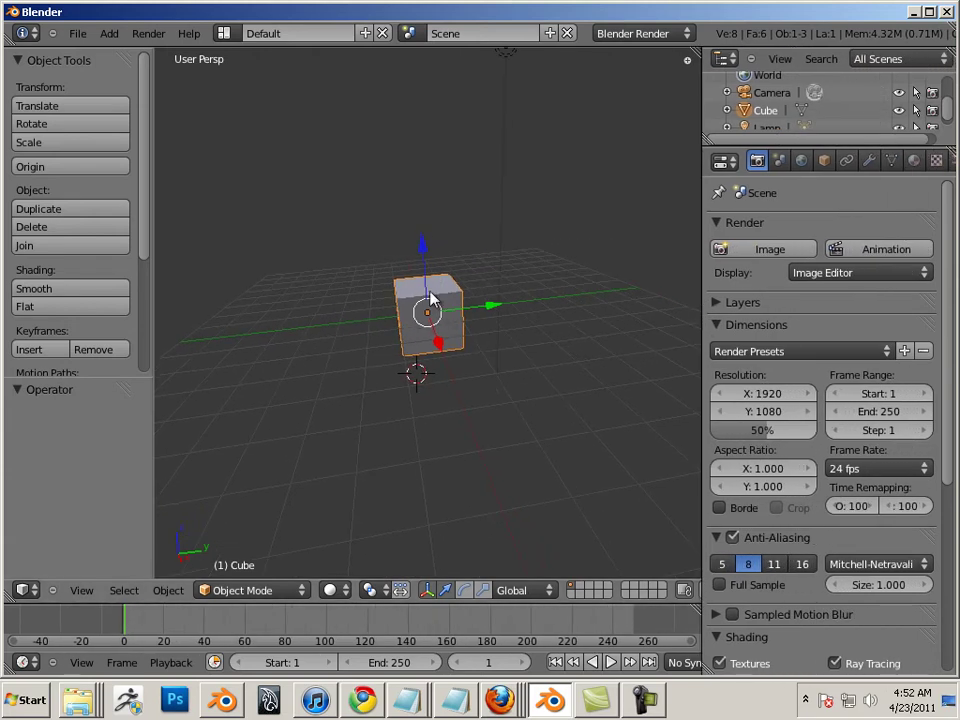
scroll(430, 318, "up", 3)
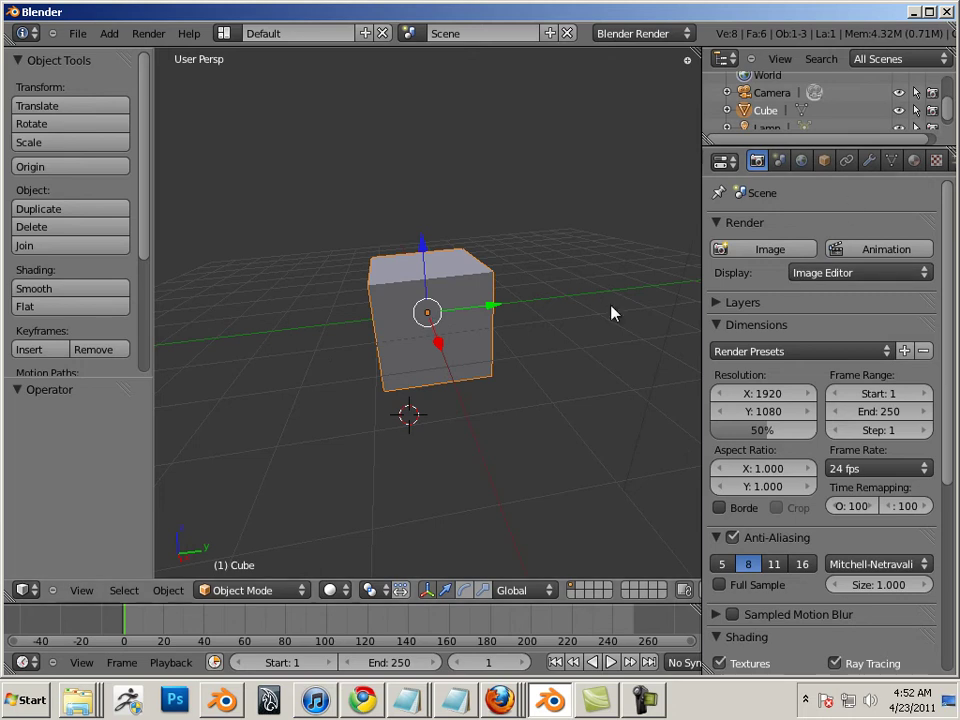
left_click(867, 163)
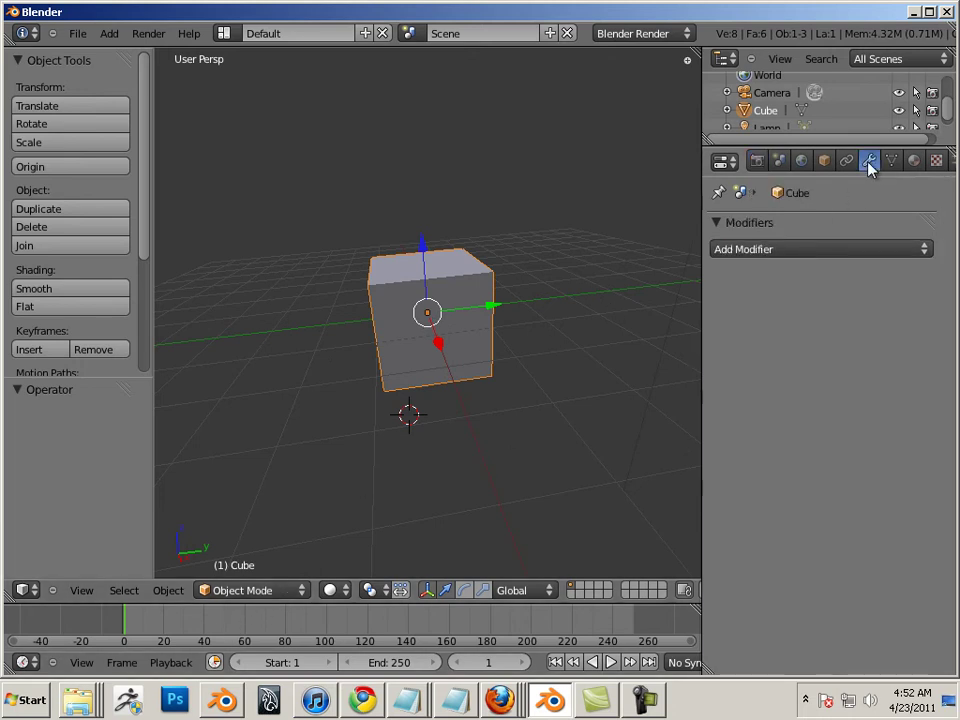
left_click(826, 252)
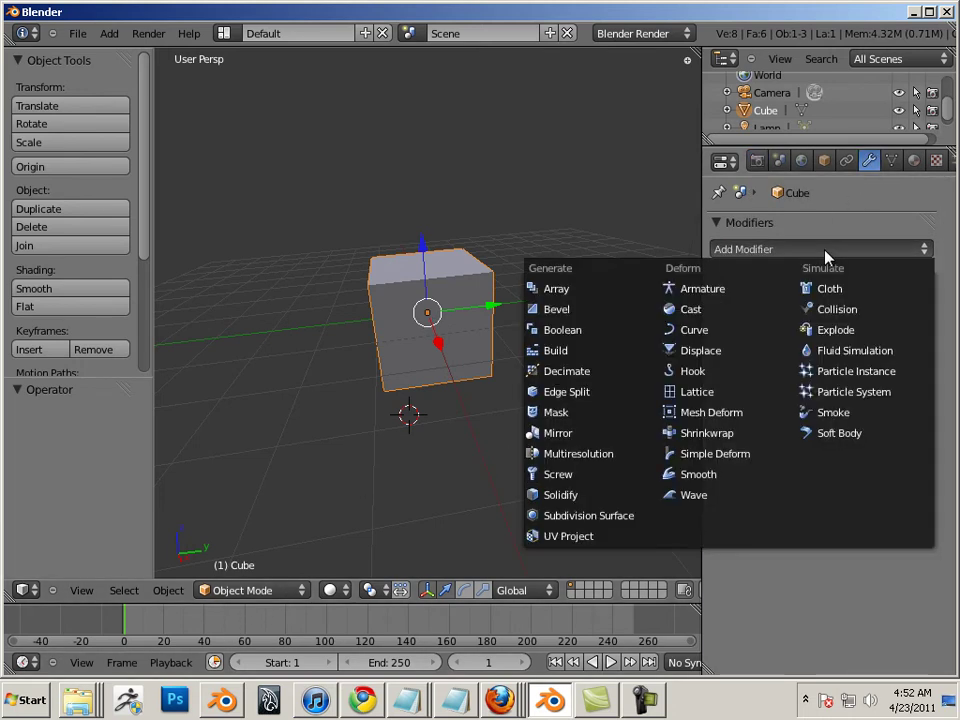
left_click(585, 458)
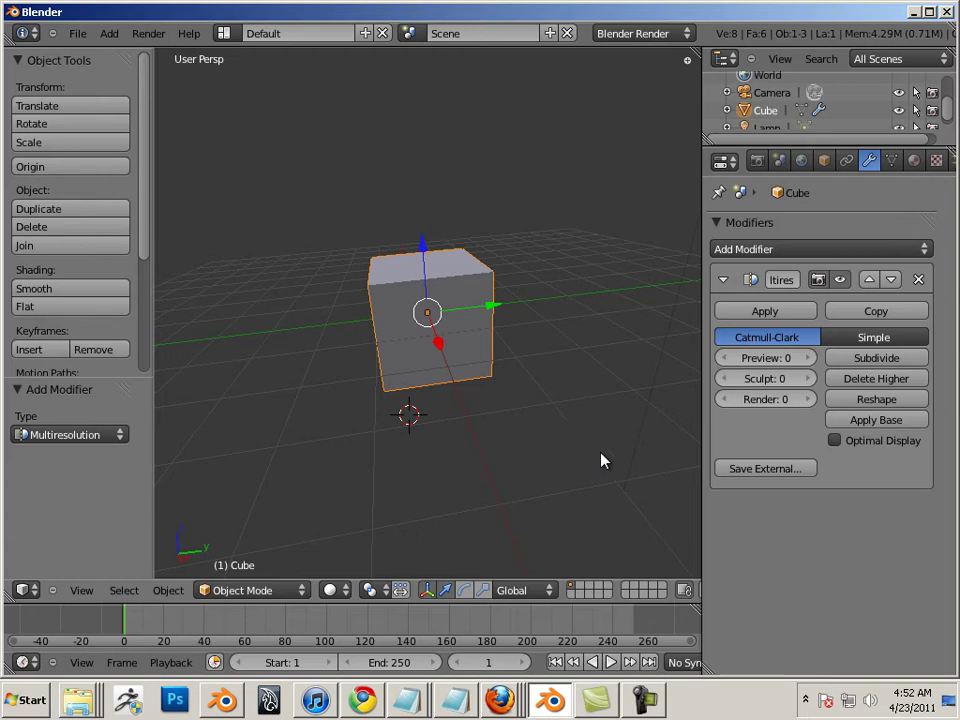
Subdivide the Multires modifier to level 2, apply it, and set the 3D cursor beside the sphere.
left_click(848, 360)
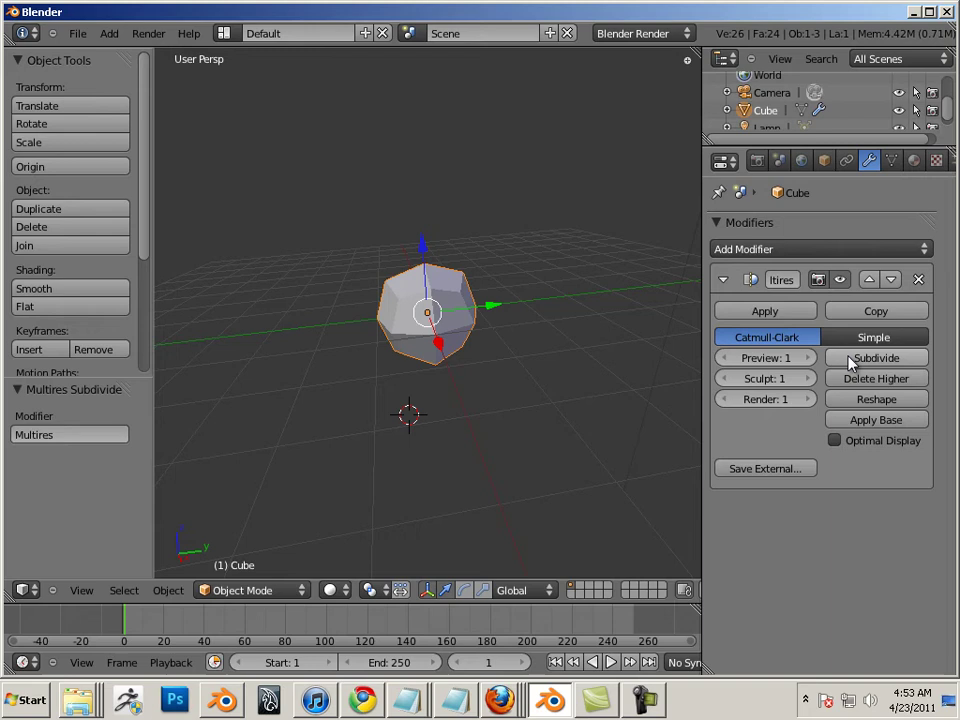
left_click(848, 360)
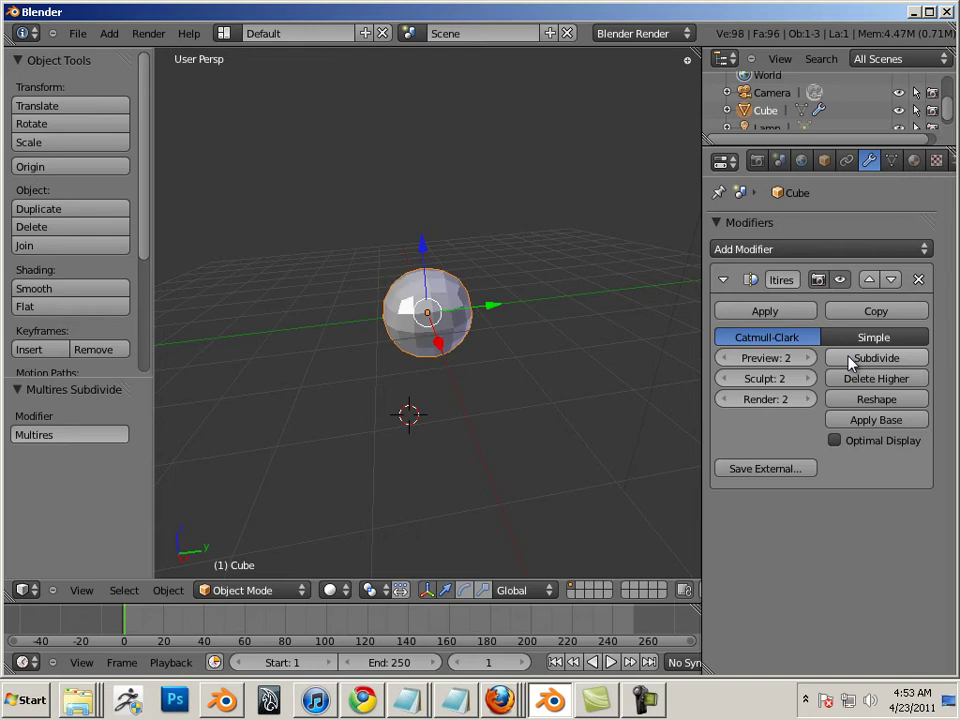
left_click(775, 315)
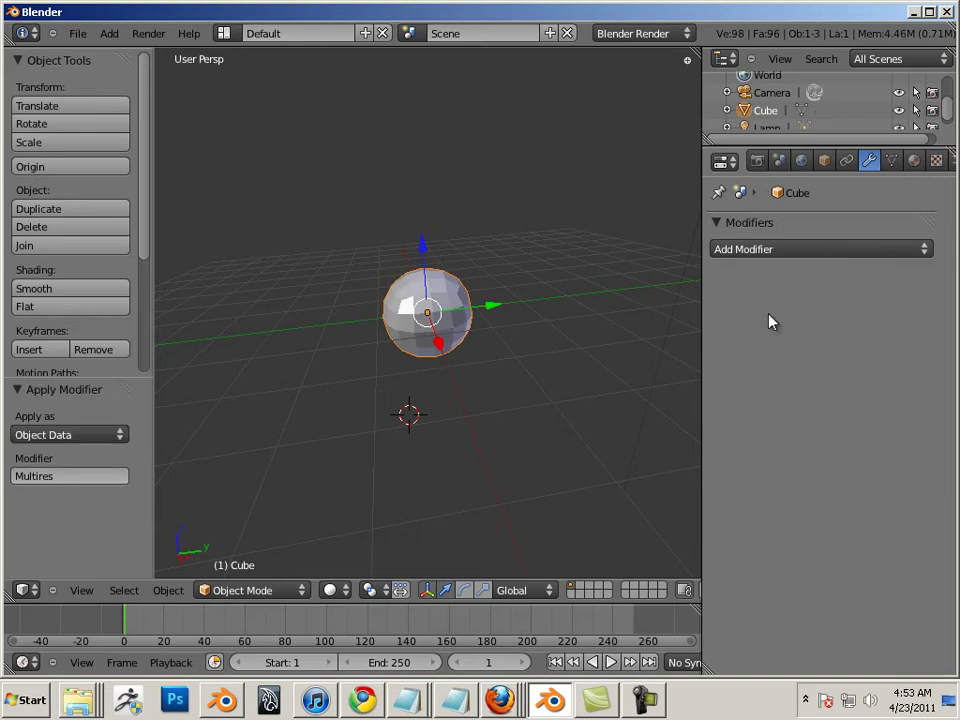
left_click(541, 305)
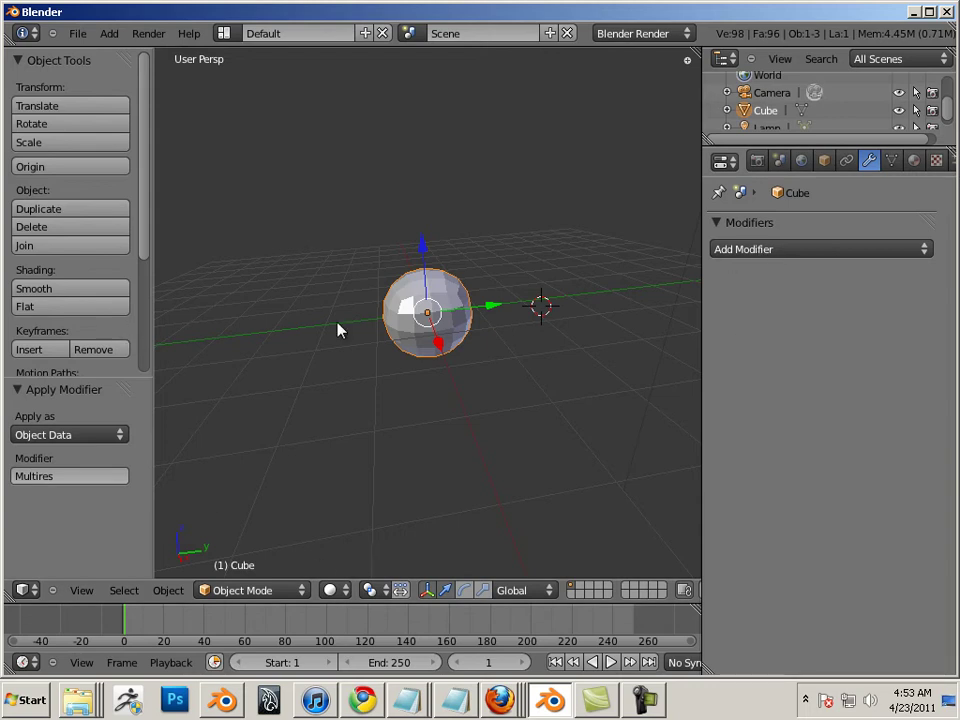
Set the User Preferences input preset to Maya and save it as default.
left_click(77, 34)
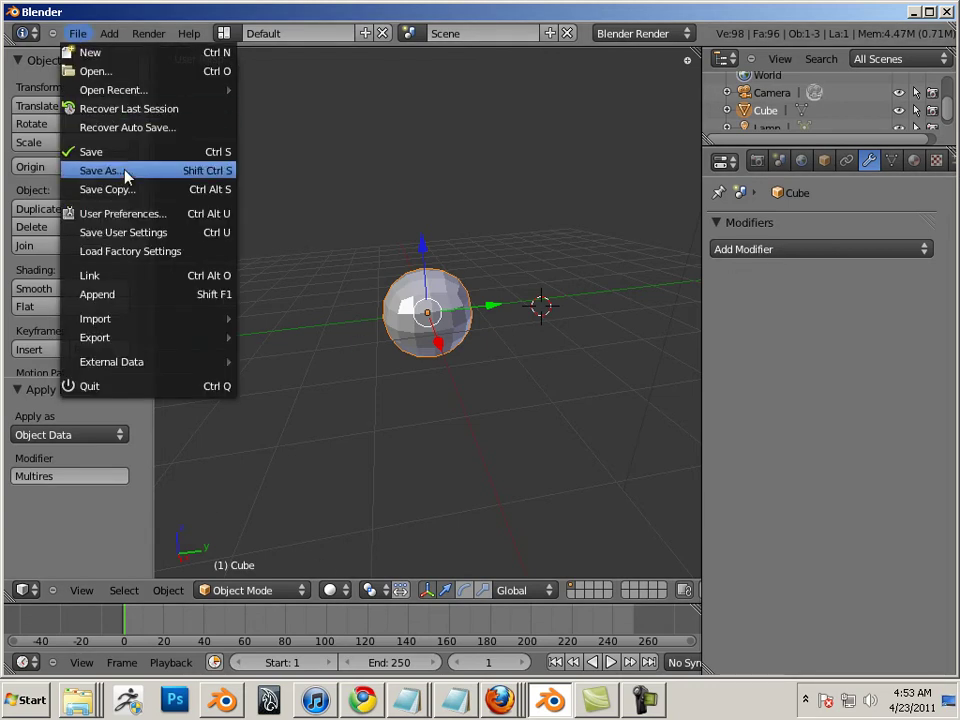
left_click(123, 217)
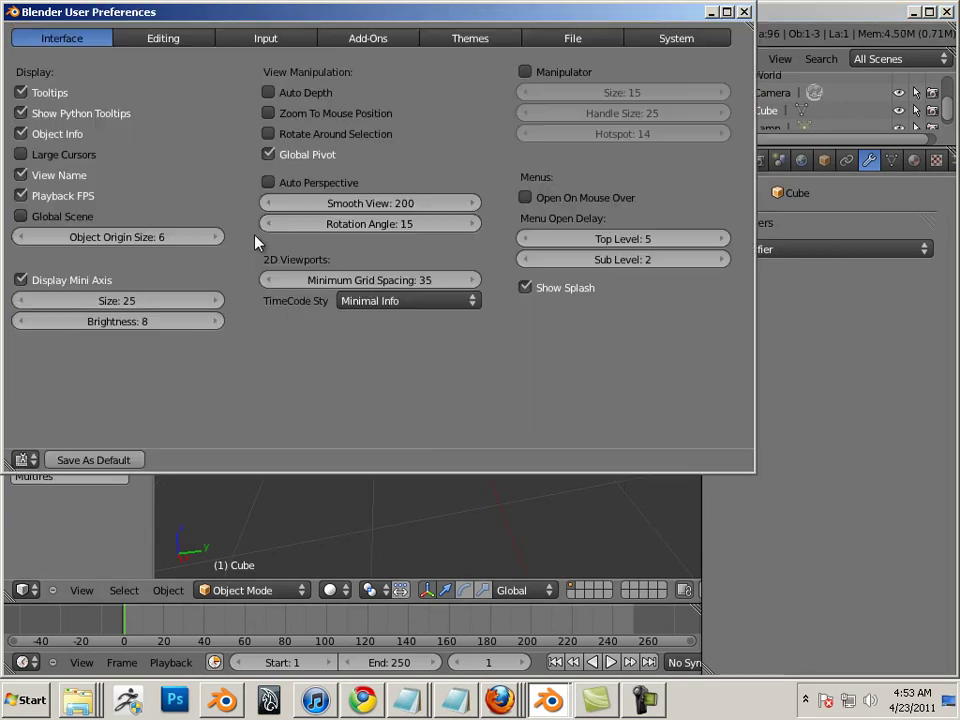
left_click(243, 37)
left_click(208, 71)
left_click(240, 150)
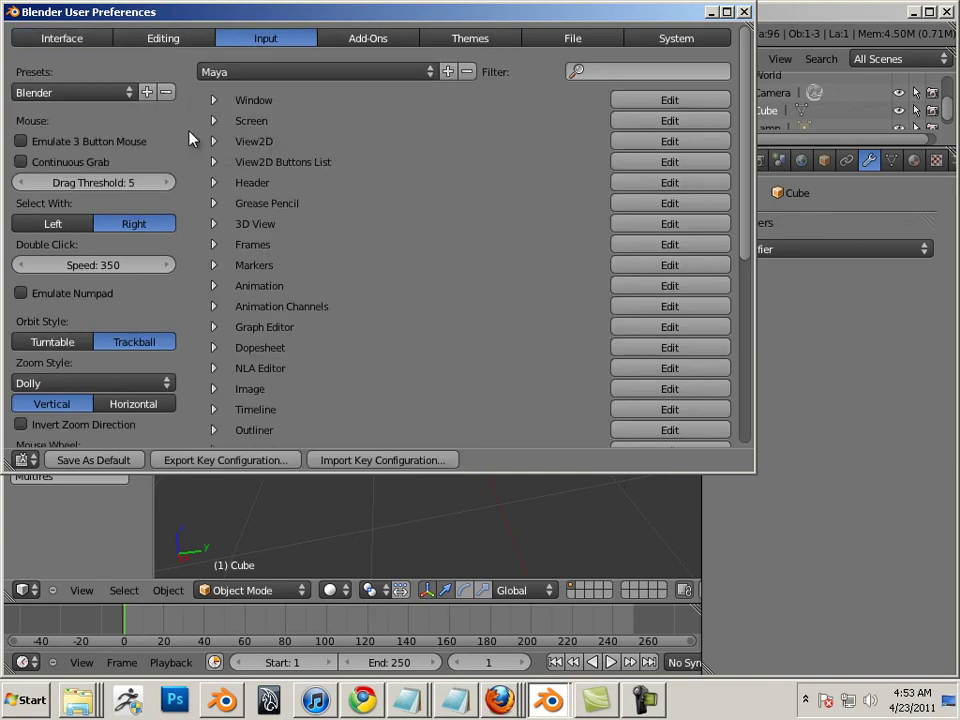
left_click(124, 94)
left_click(92, 151)
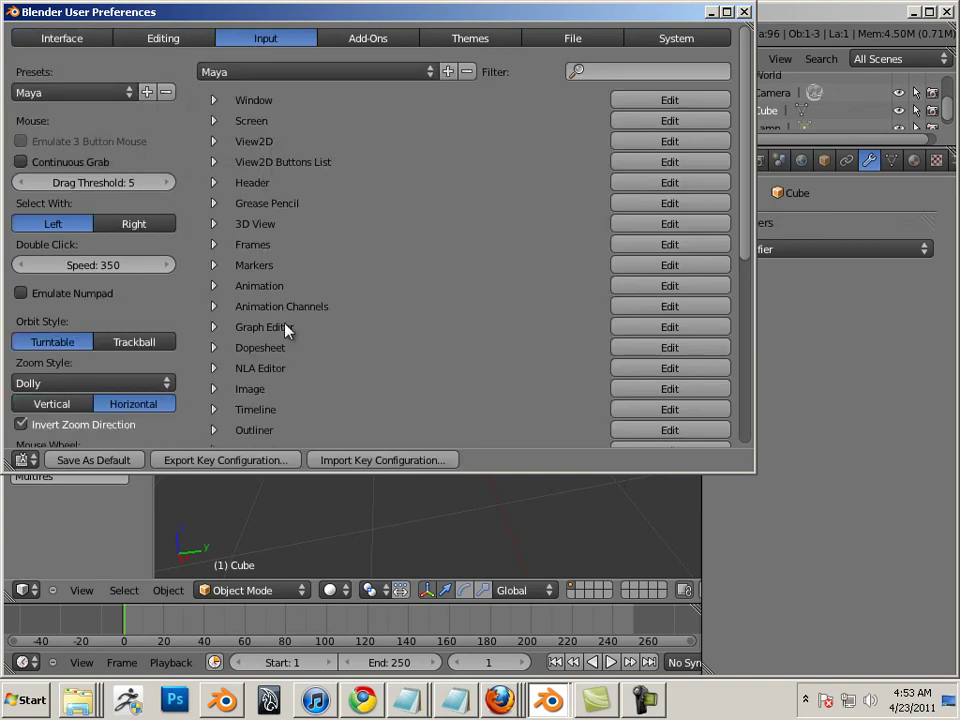
left_click(97, 461)
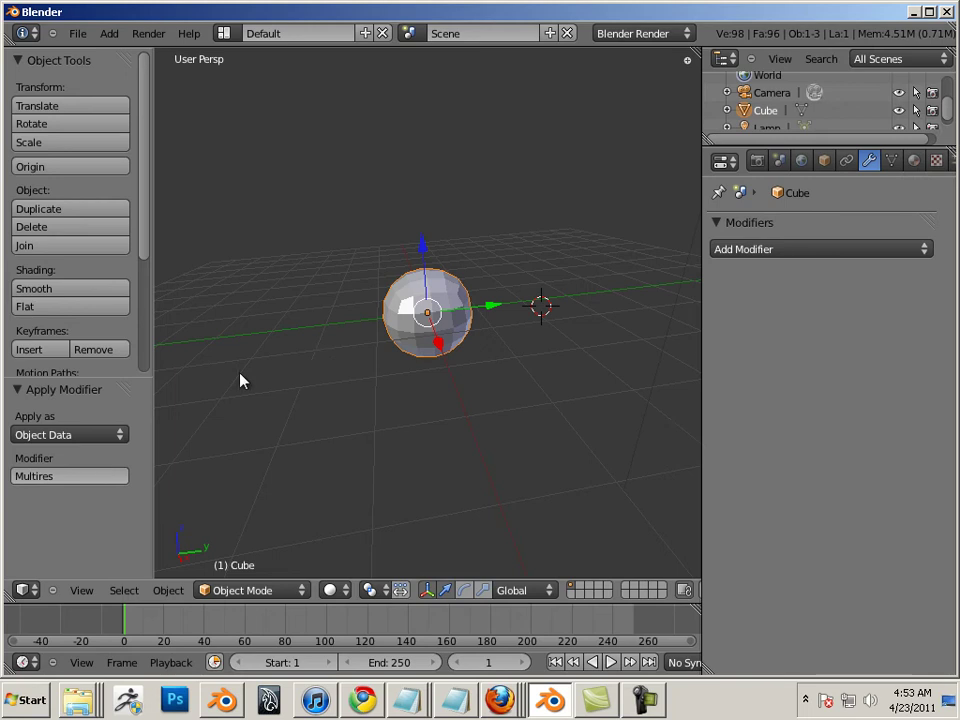
Undo an accidental move of the sphere, then save the user settings.
right_click_drag(350, 342, 379, 343, "alt")
left_click_drag(379, 343, 424, 360, "alt")
right_click(372, 302)
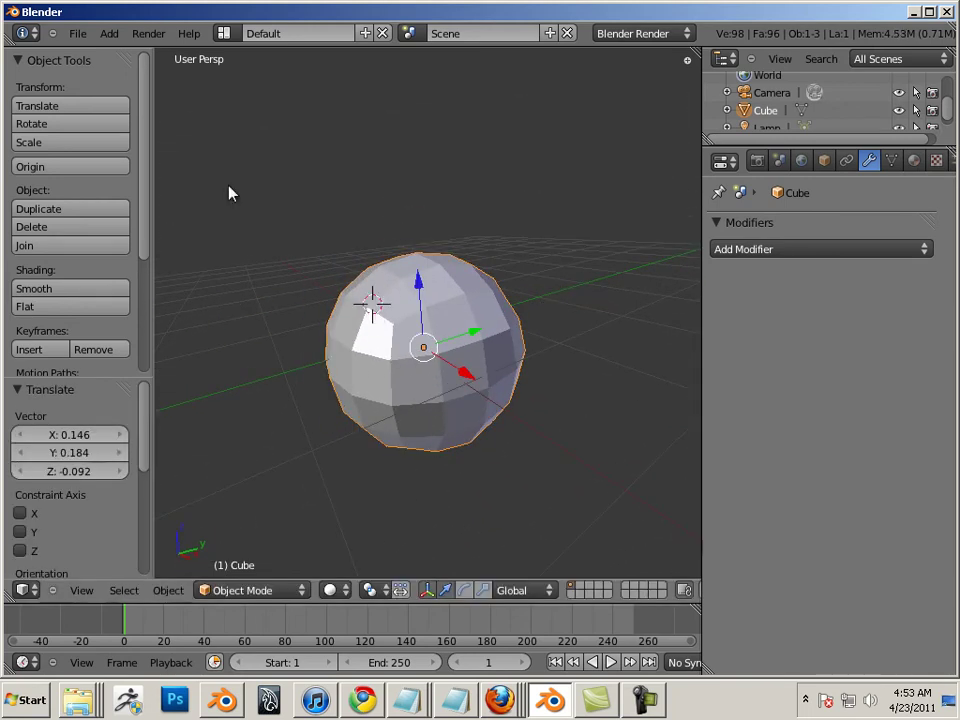
key("ctrl+z")
left_click(77, 35)
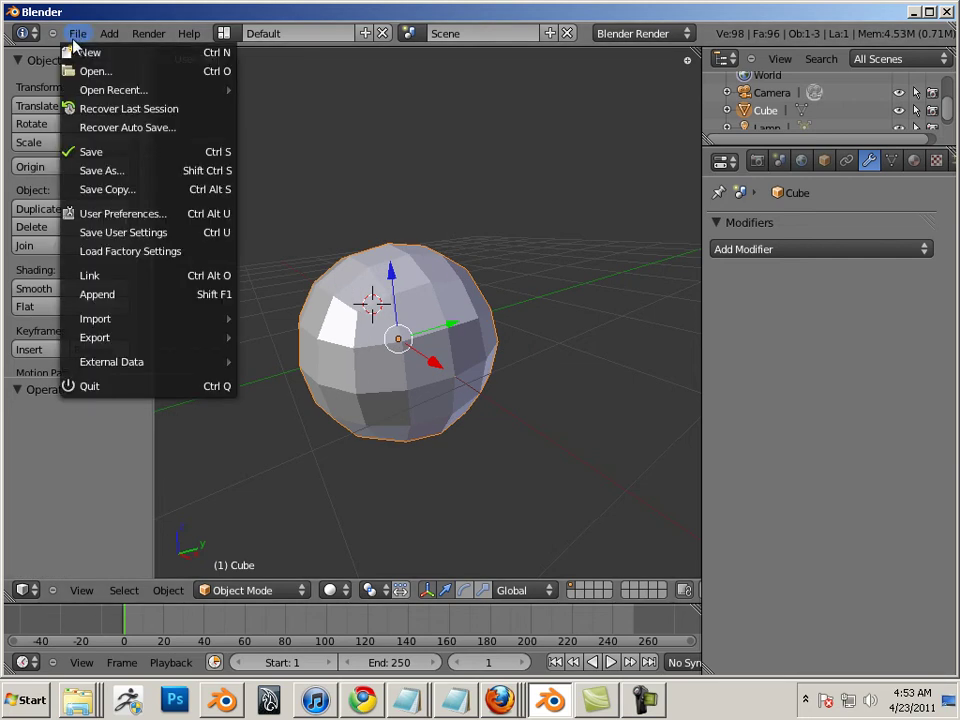
left_click(118, 232)
Orbit and zoom the view to inspect the sphere.
middle_click_drag(251, 339, 354, 347)
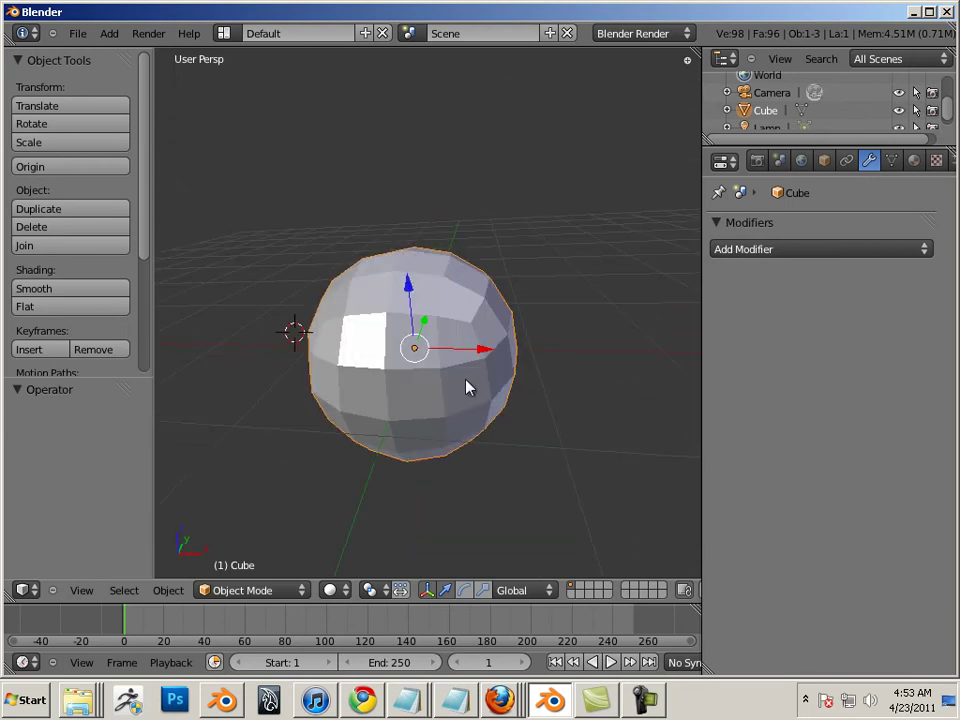
scroll(467, 379, "down", 3)
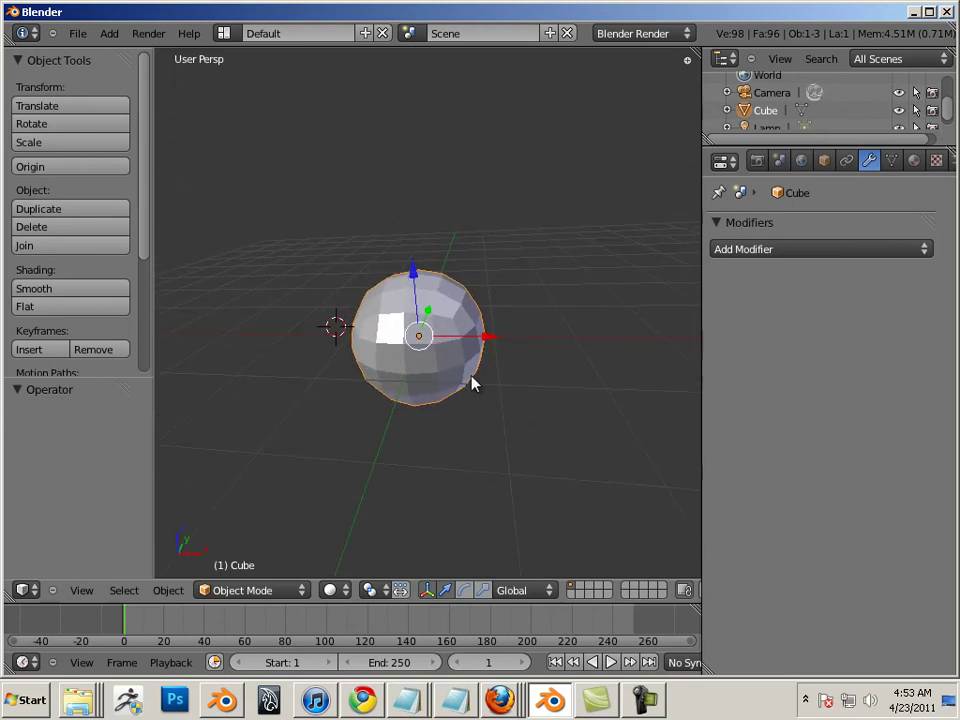
scroll(416, 332, "up", 3)
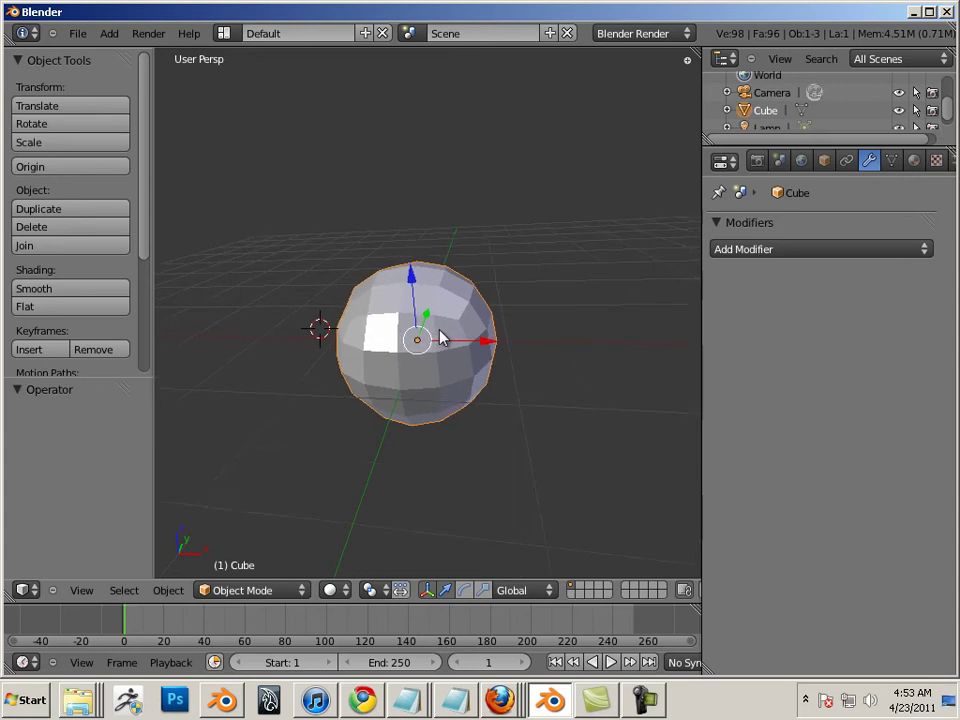
scroll(480, 330, "up", 3)
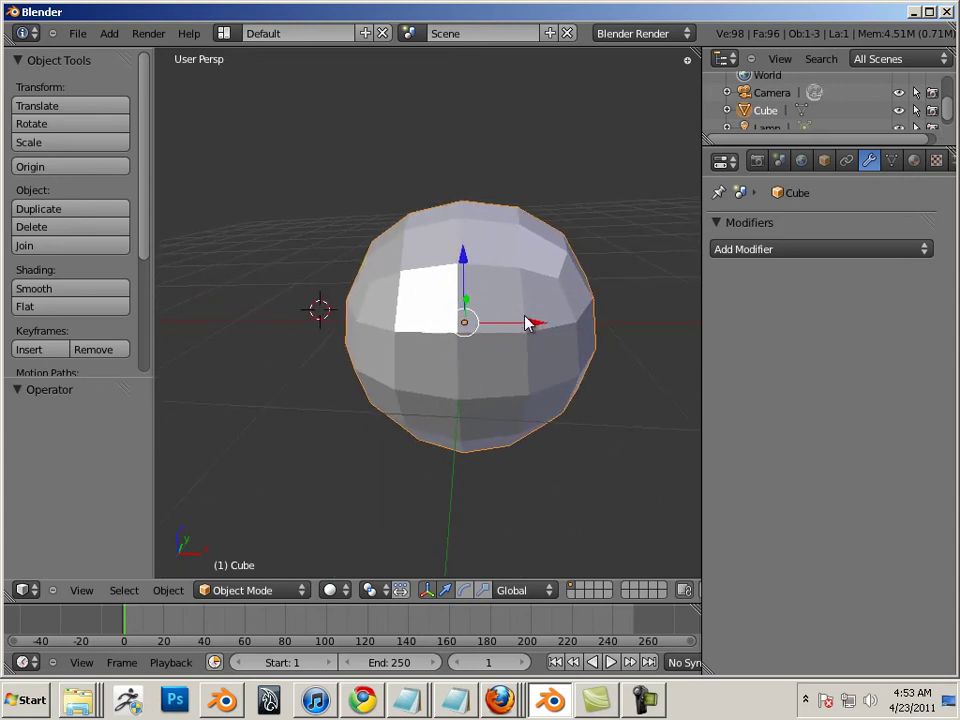
middle_click_drag(482, 329, 482, 306)
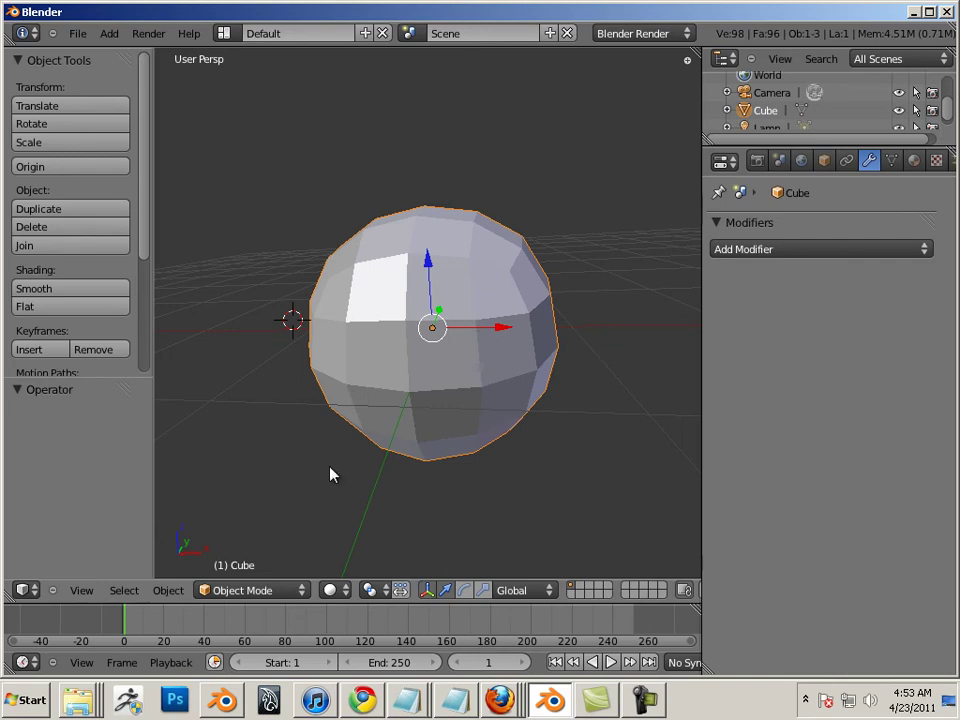
In Edit Mode, deselect all, set the 3D cursor on the sphere's front, and return to Object Mode.
key("Tab")
key("Tab")
key("Tab")
key("Tab")
key("Tab")
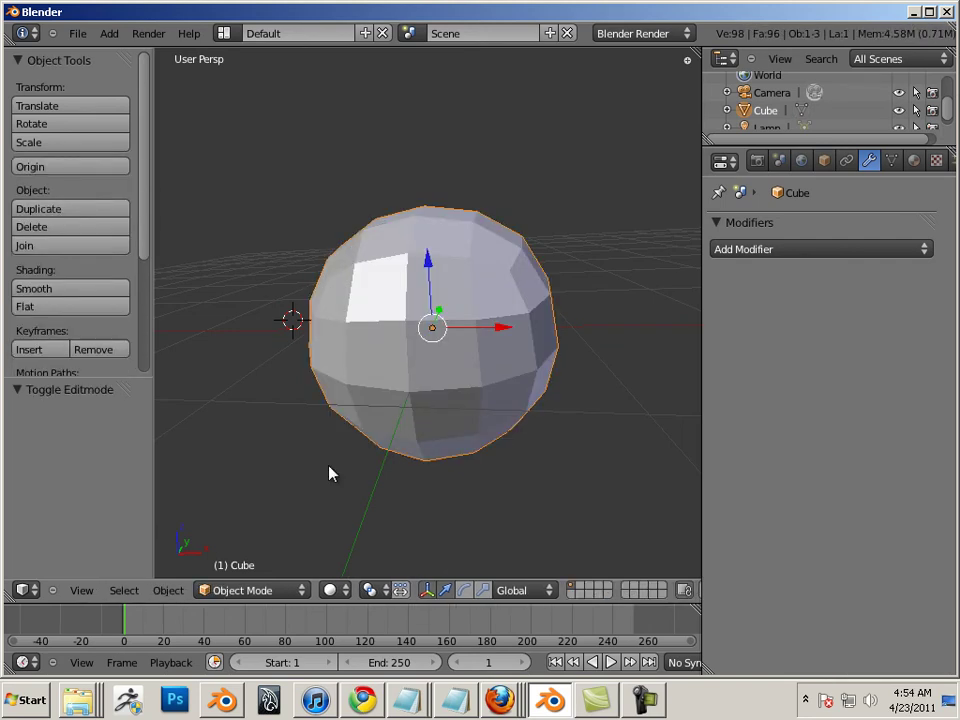
left_click(277, 590)
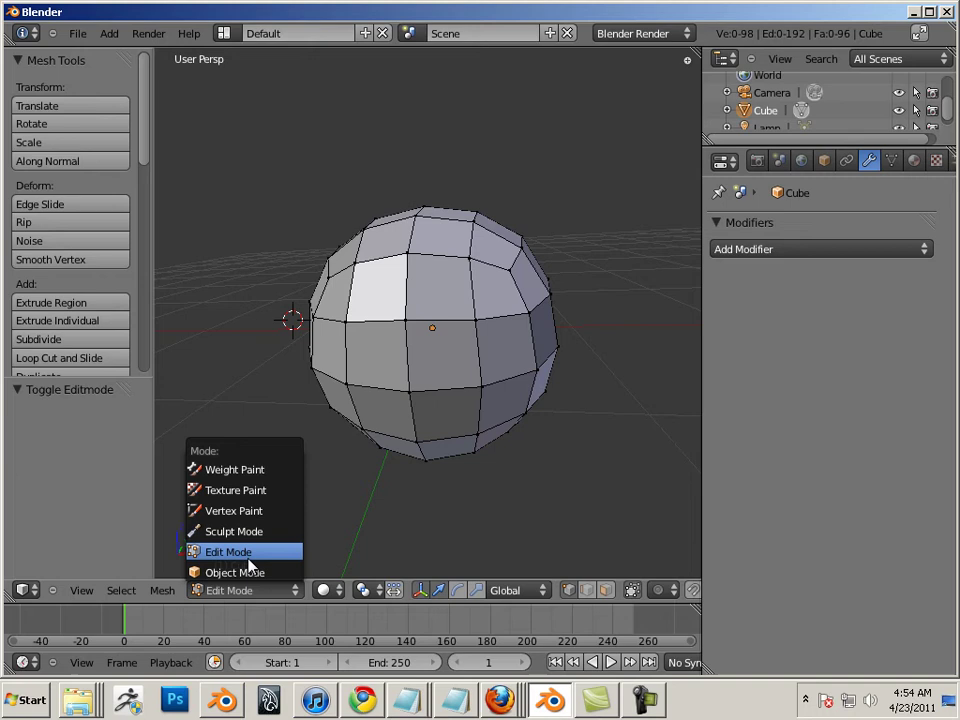
left_click(249, 560)
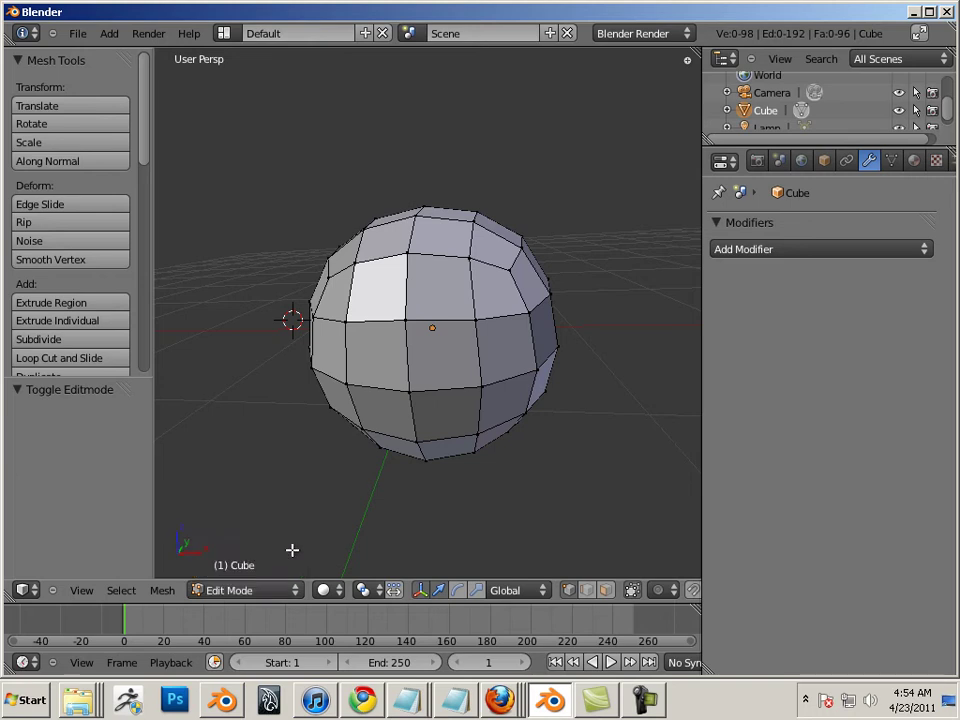
key("a")
left_click(469, 384)
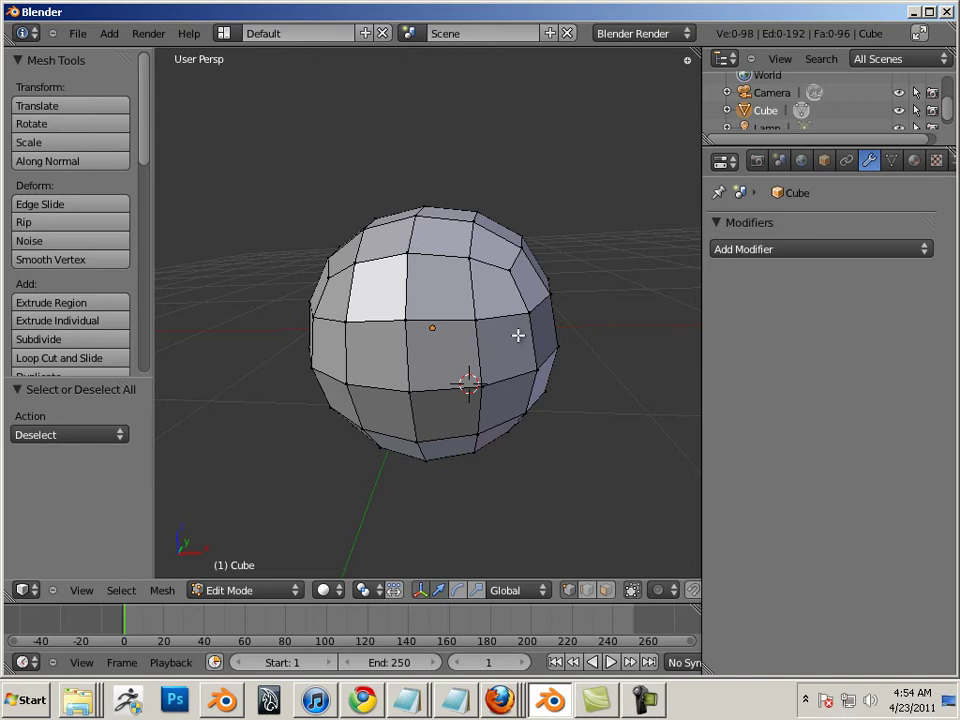
key("Tab")
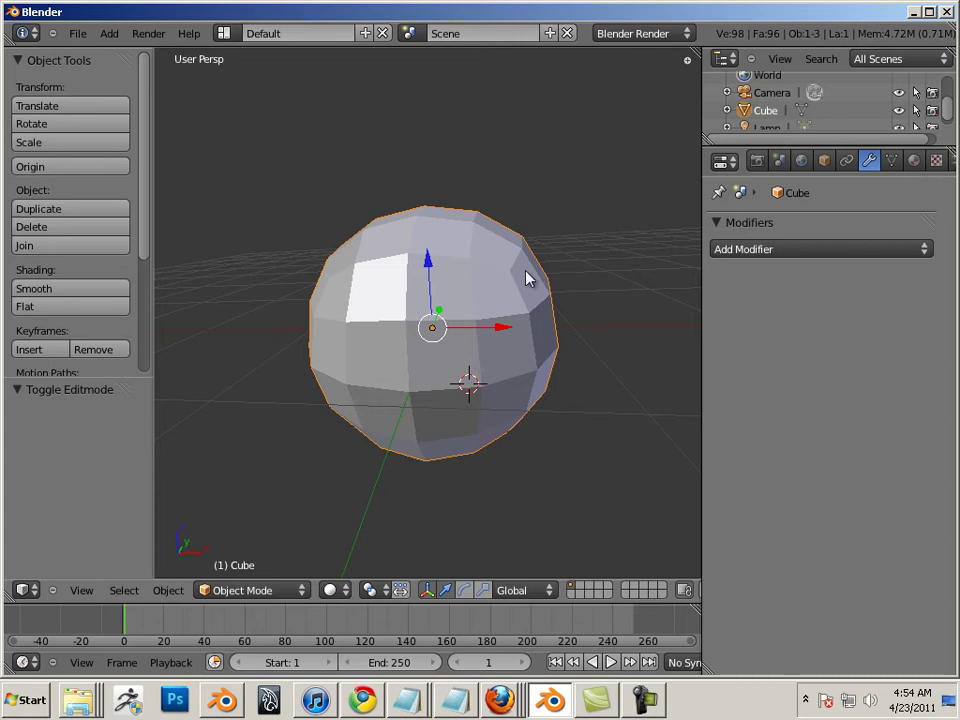
Tick Wire in the sphere's Object properties Display panel, then toggle Edit Mode in and out.
left_click(824, 165)
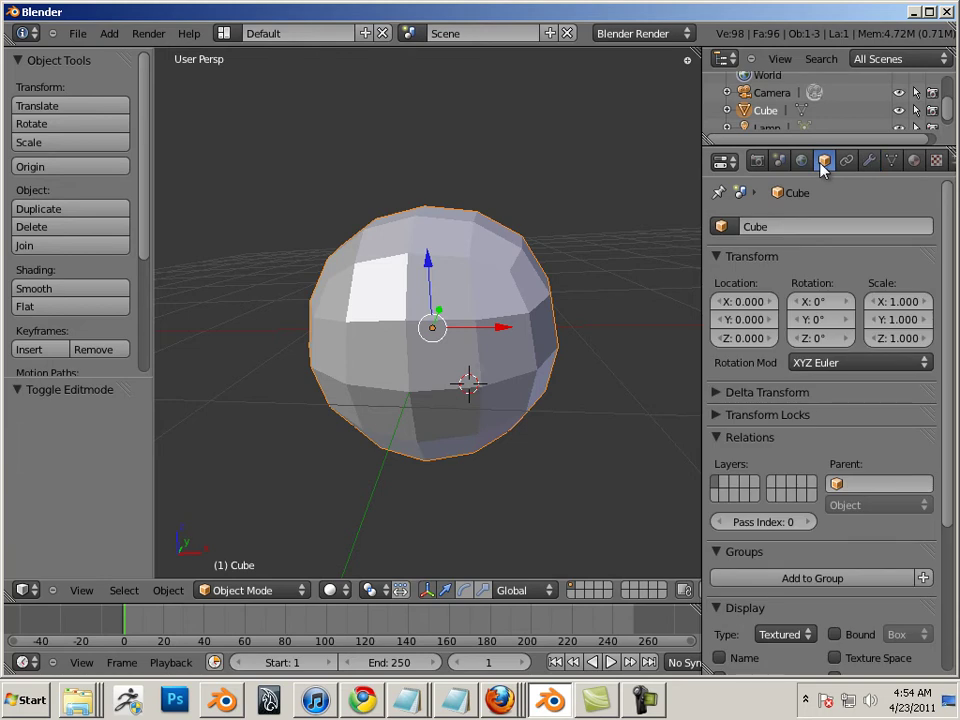
scroll(790, 270, "down", 4)
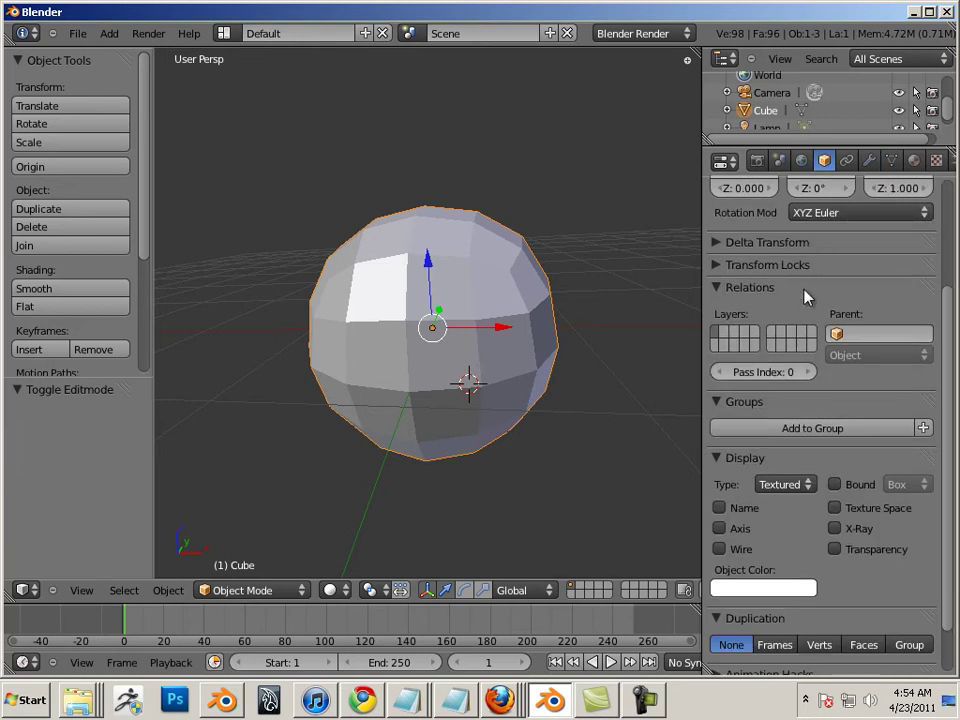
left_click(719, 549)
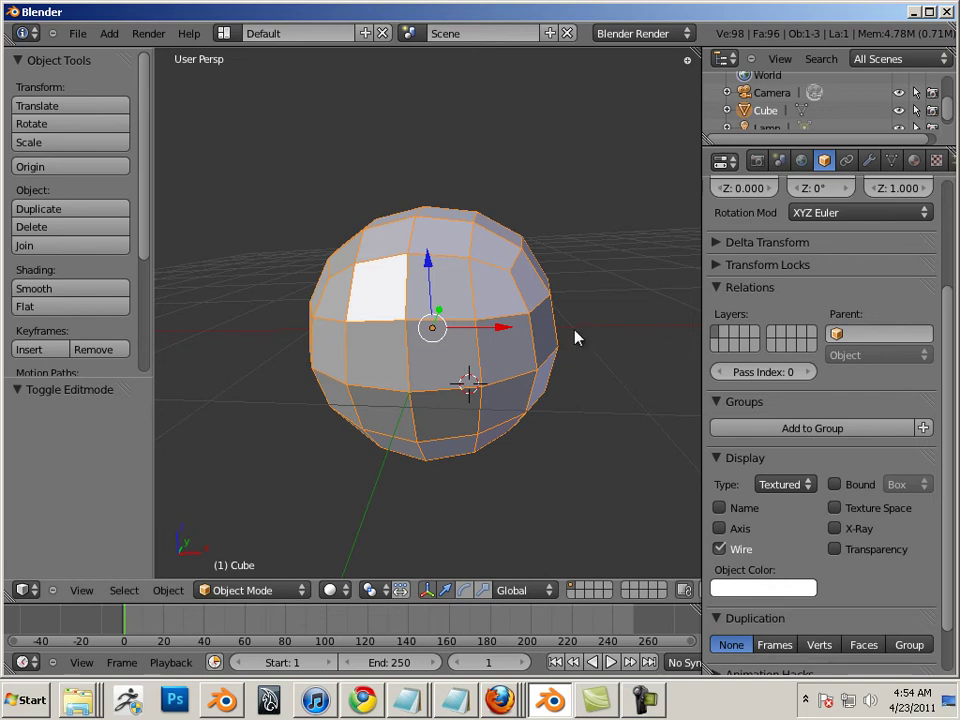
key("Tab")
key("Tab")
key("Tab")
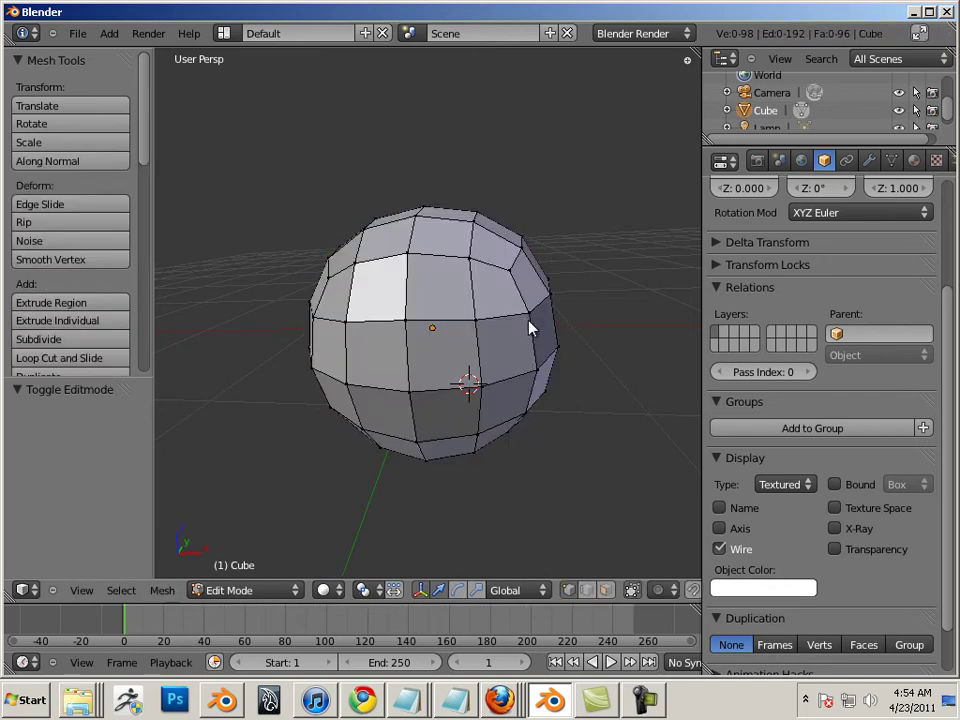
key("Tab")
key("Tab")
key("Tab")
key("Tab")
key("Tab")
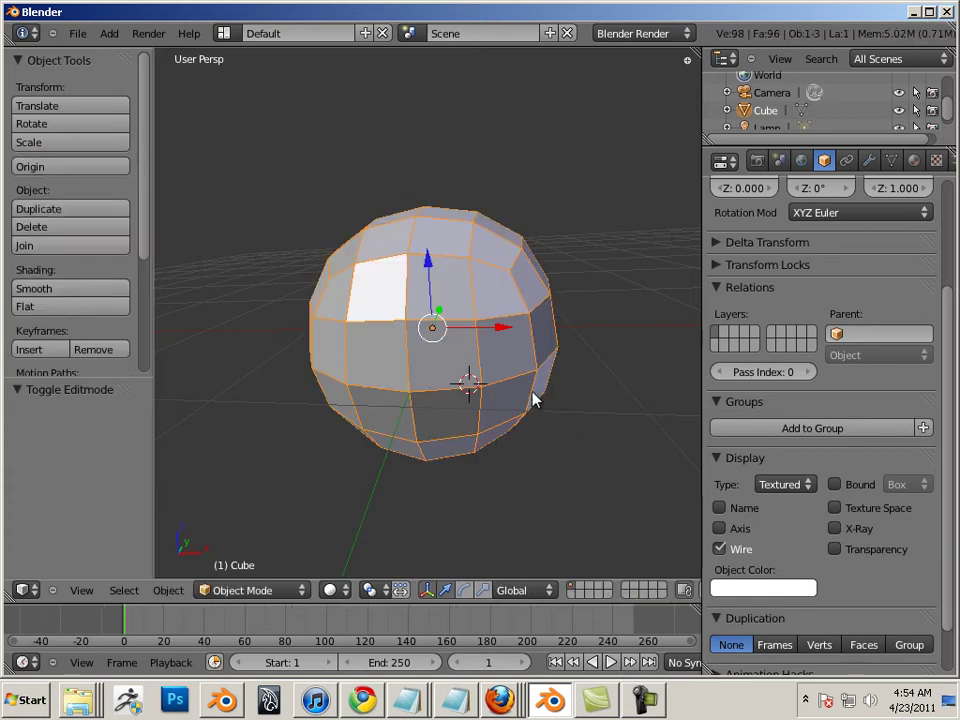
key("Tab")
key("Tab")
key("Tab")
key("Tab")
key("Tab")
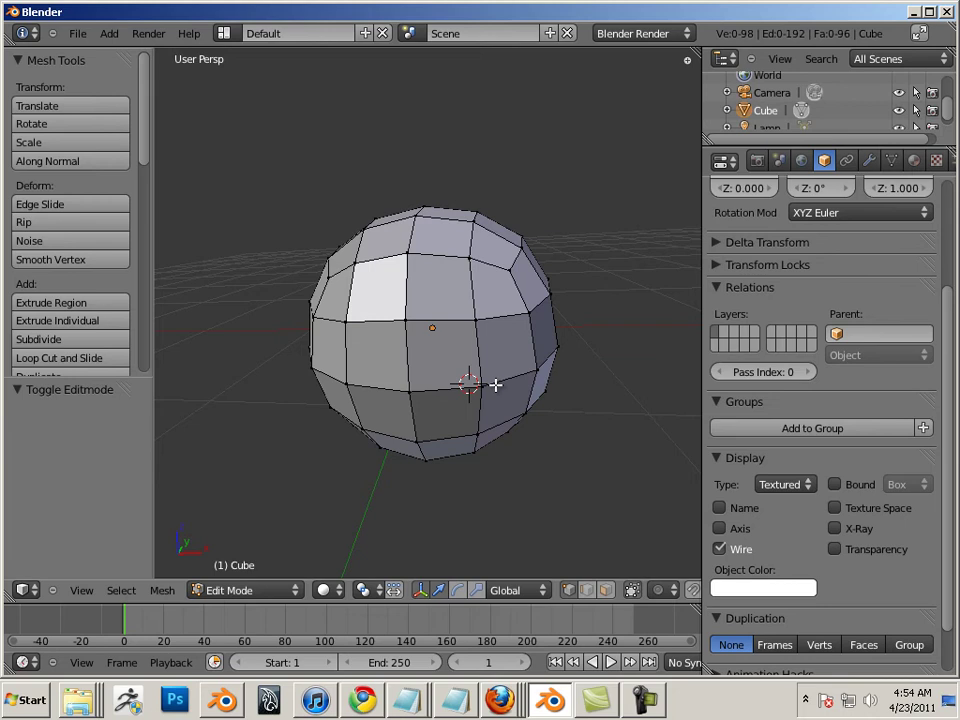
Cycle repeatedly through edge, face and vertex selection modes, ending on vertex.
scroll(495, 384, "up", 1)
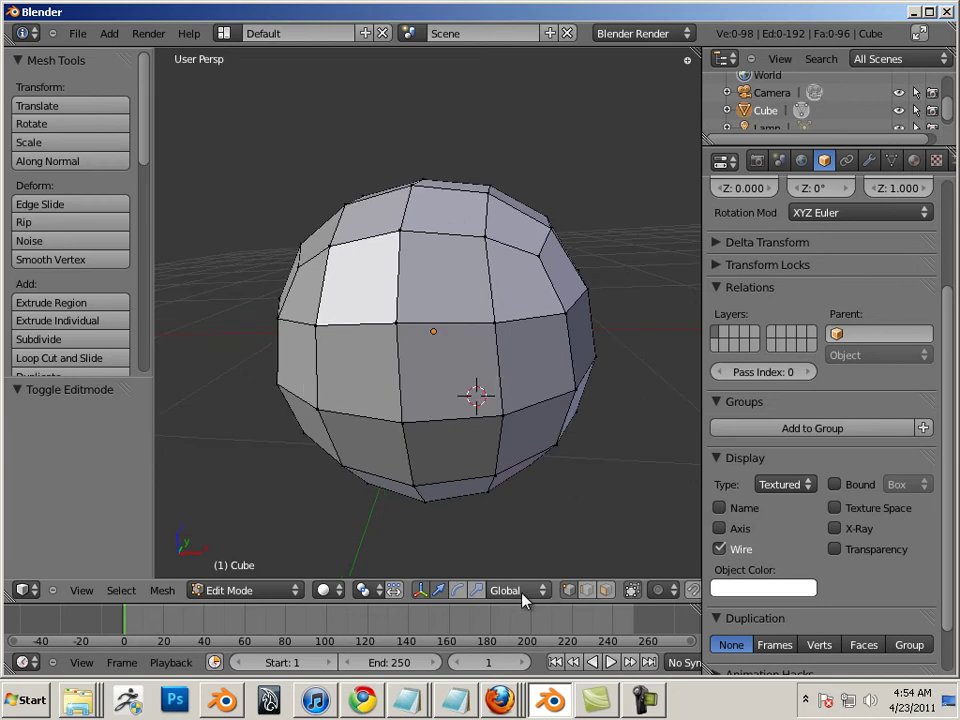
left_click(586, 591)
left_click(606, 591)
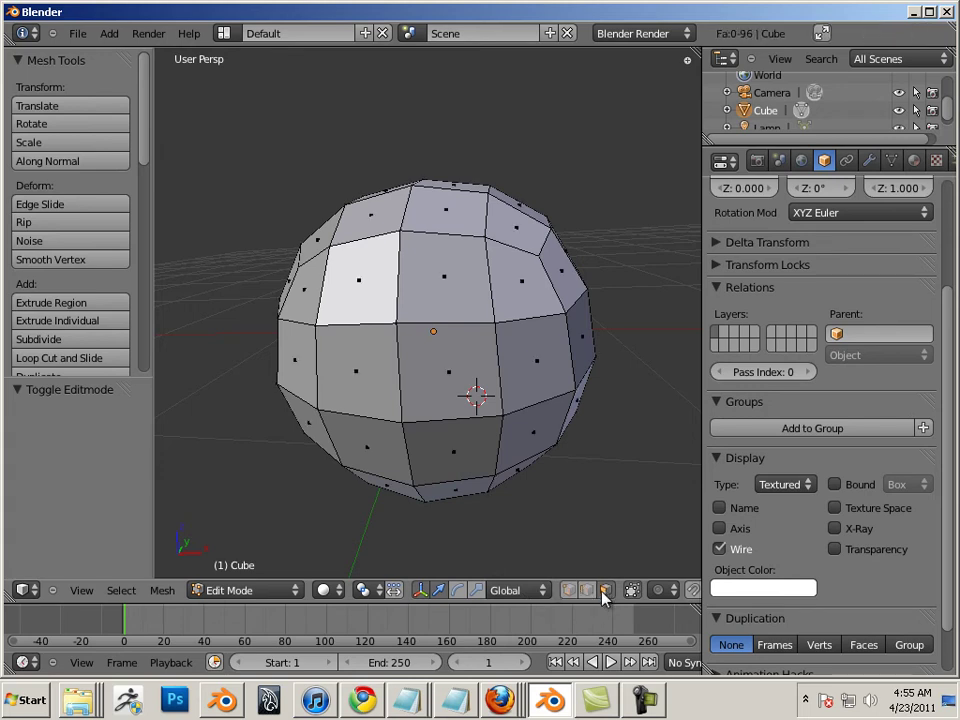
left_click(570, 591)
left_click(586, 591)
left_click(603, 591)
left_click(570, 591)
left_click(586, 591)
left_click(603, 591)
left_click(570, 591)
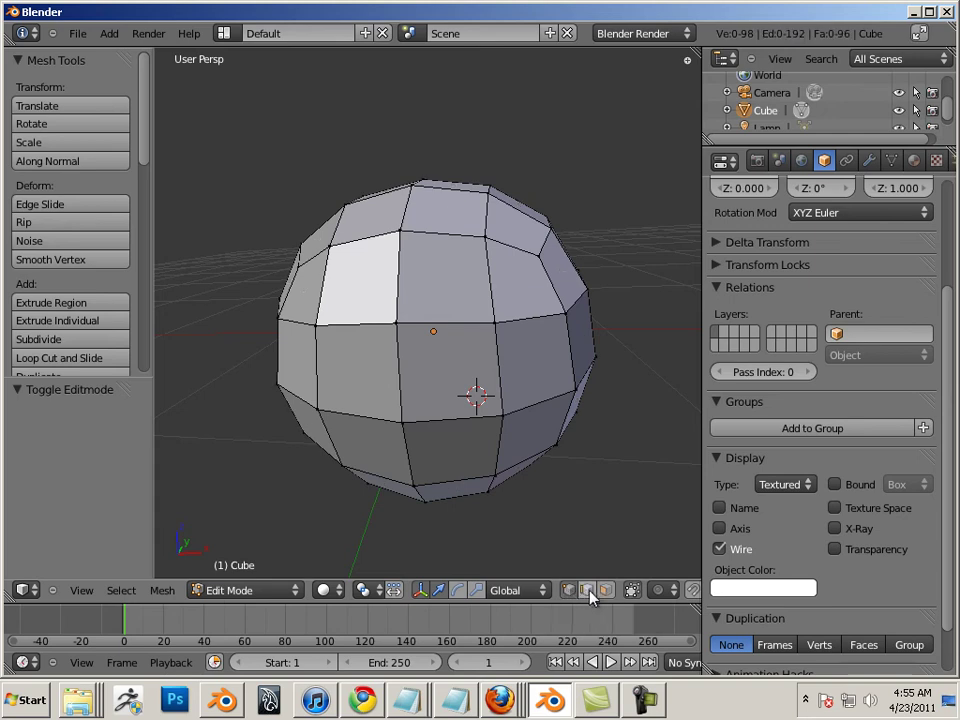
left_click(586, 591)
left_click(603, 591)
left_click(570, 591)
Bring up the Ctrl+Tab selection mode menu, cycle the modes once more, and reopen it.
key("ctrl+Tab")
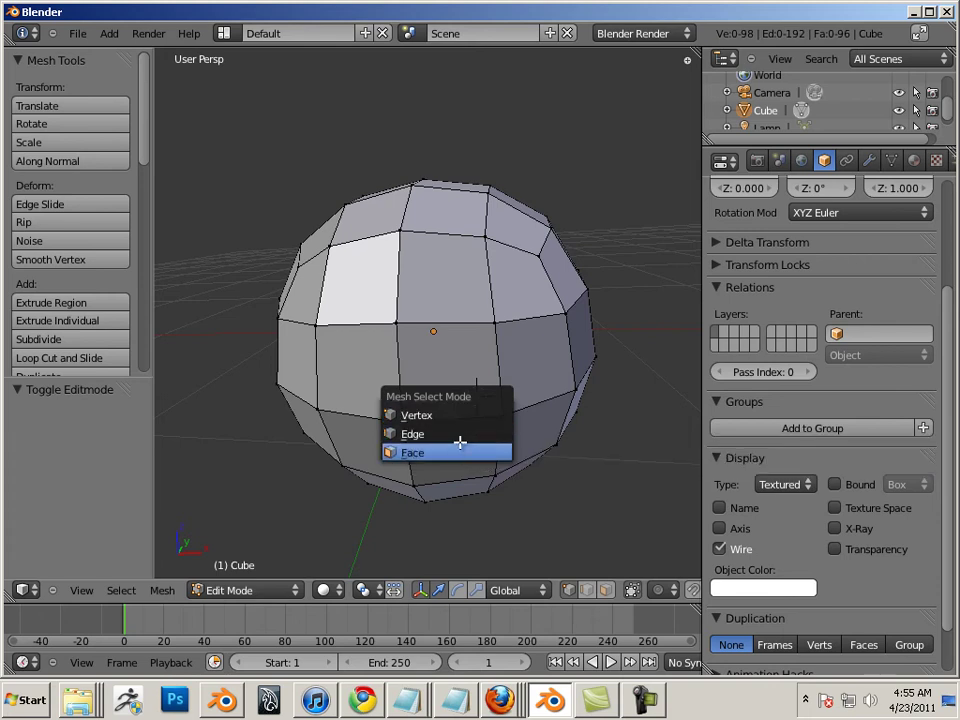
left_click(452, 433)
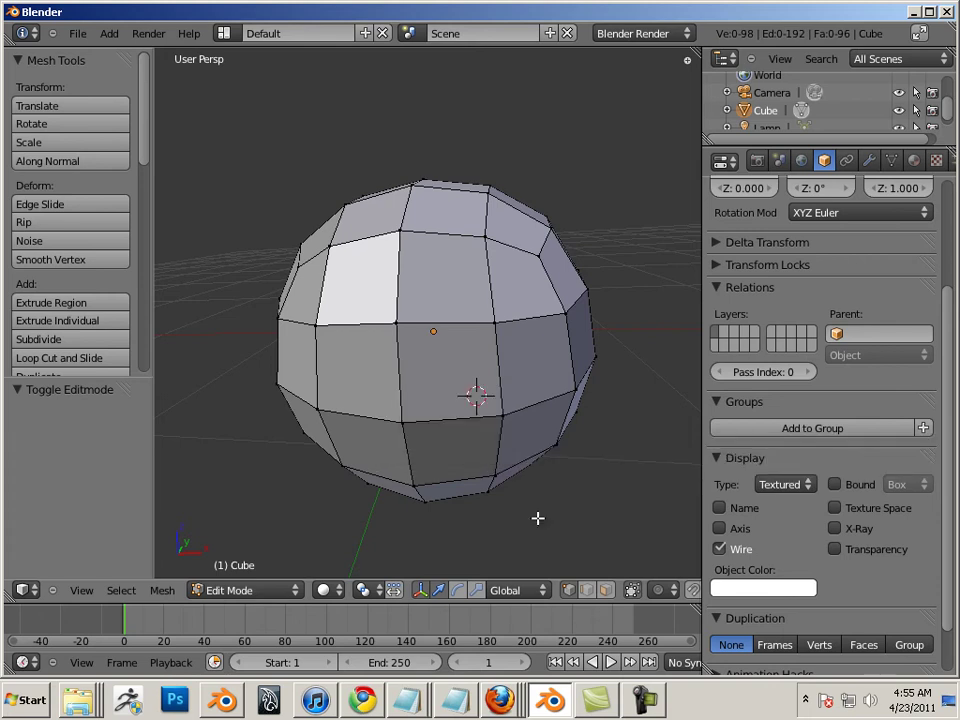
left_click(605, 591)
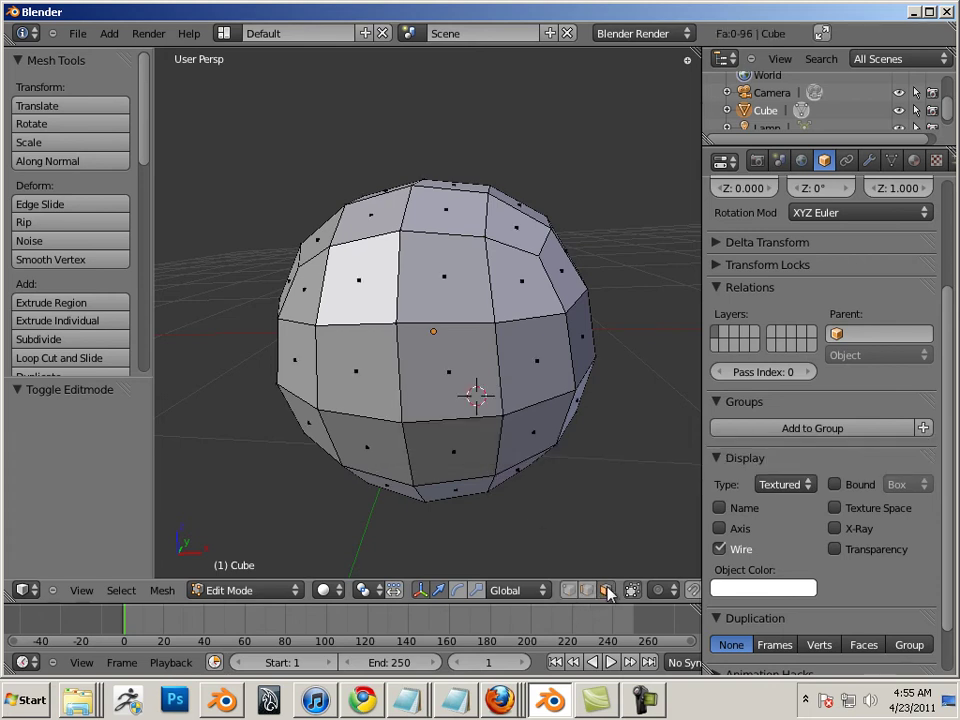
left_click(588, 591)
left_click(568, 591)
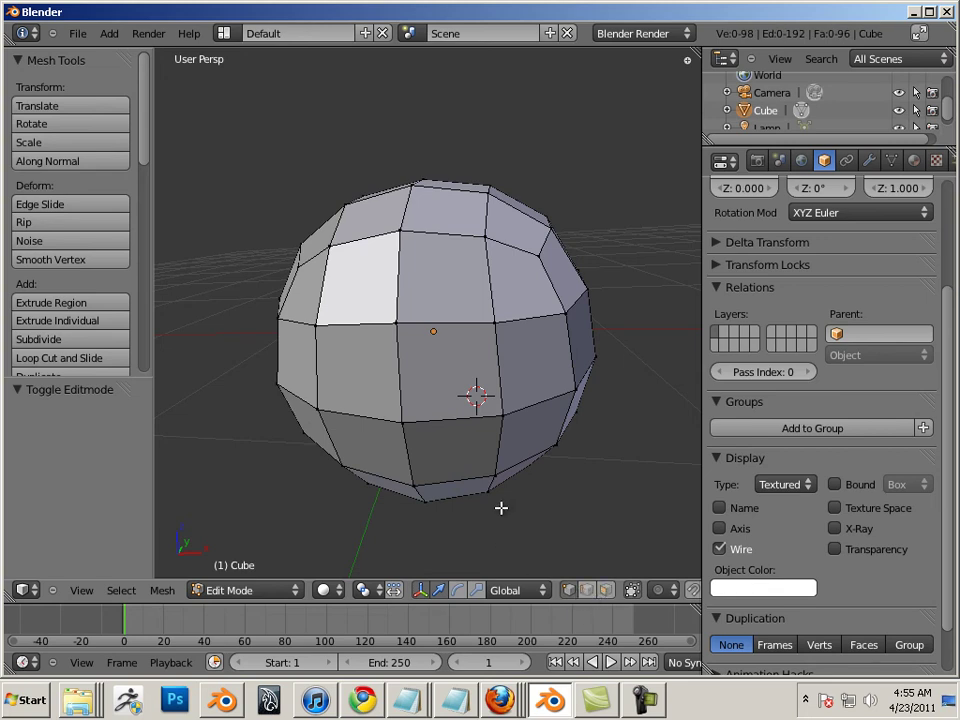
key("ctrl+Tab")
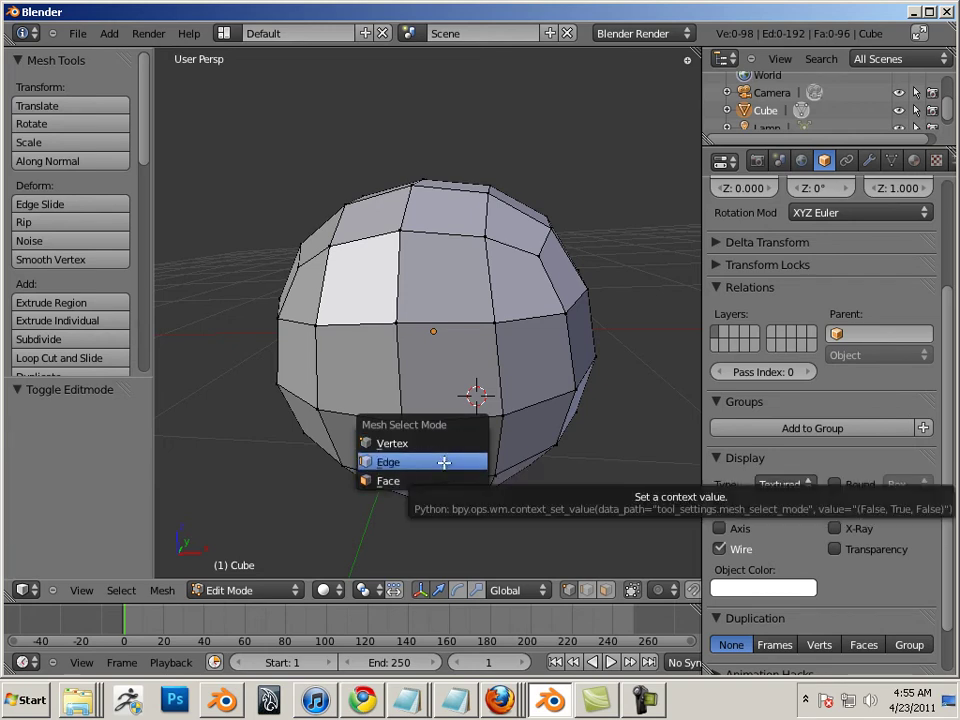
Choose Edge mode, then select an edge, its horizontal loop, and the 32-edge middle ring.
left_click(444, 462)
right_click(454, 420)
left_click(454, 420)
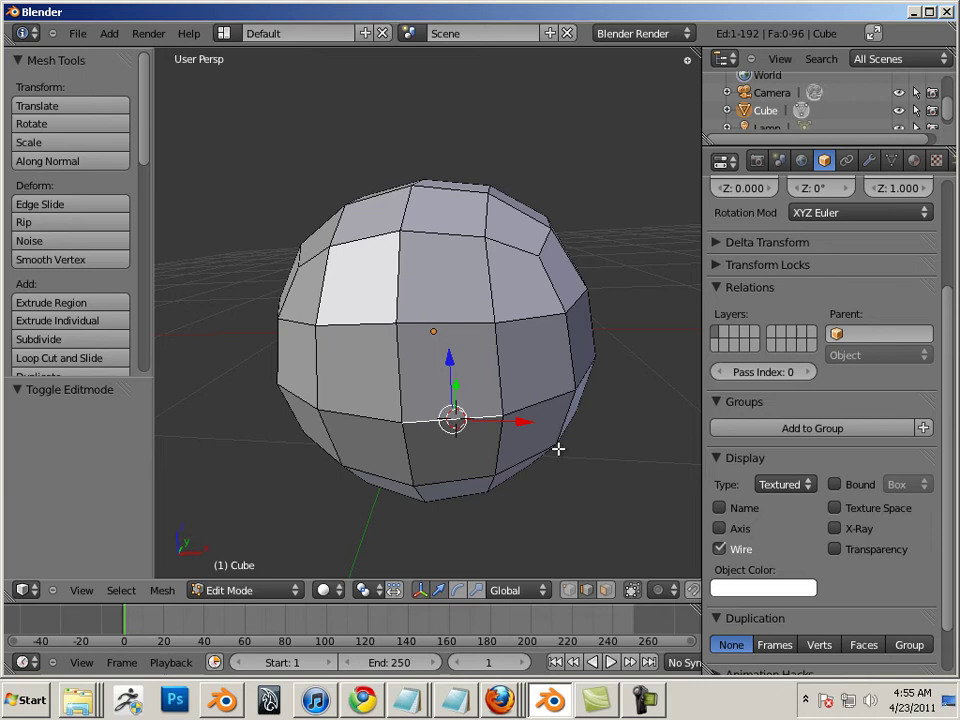
right_click(524, 408, "alt")
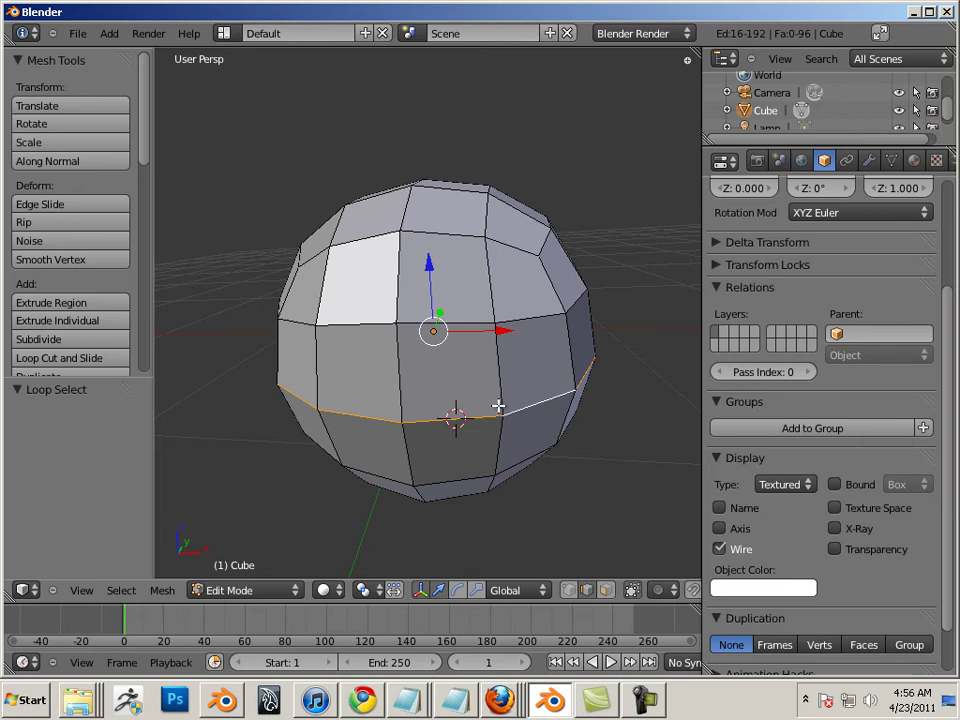
right_click(501, 393, "ctrl+alt")
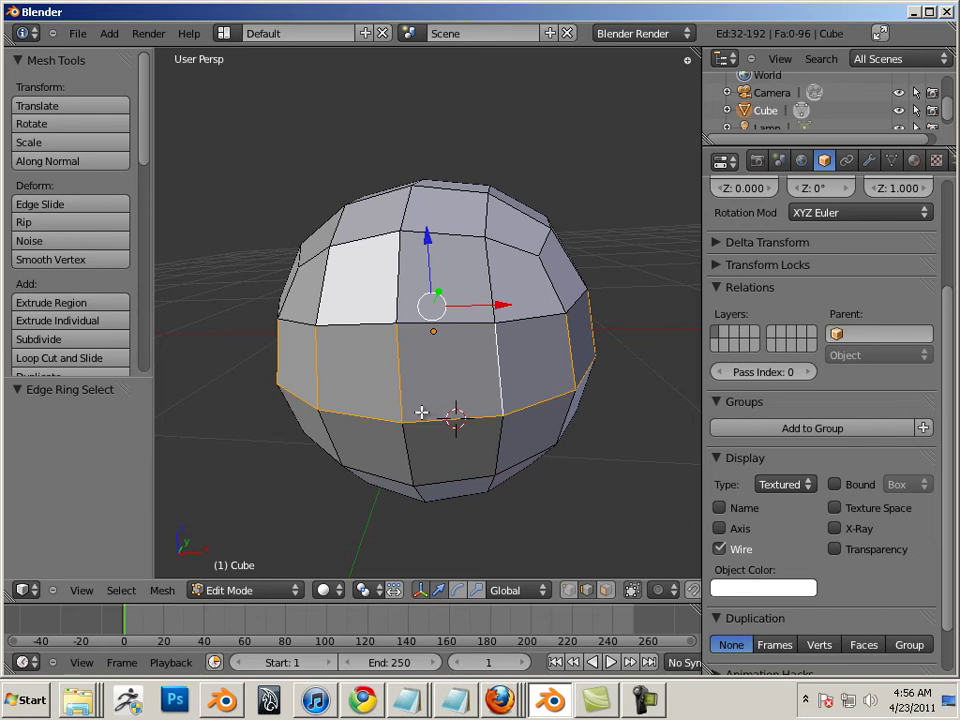
Select the 16-face loop around the sphere's middle, return to vertex mode, and open the Select menu.
left_click(605, 591)
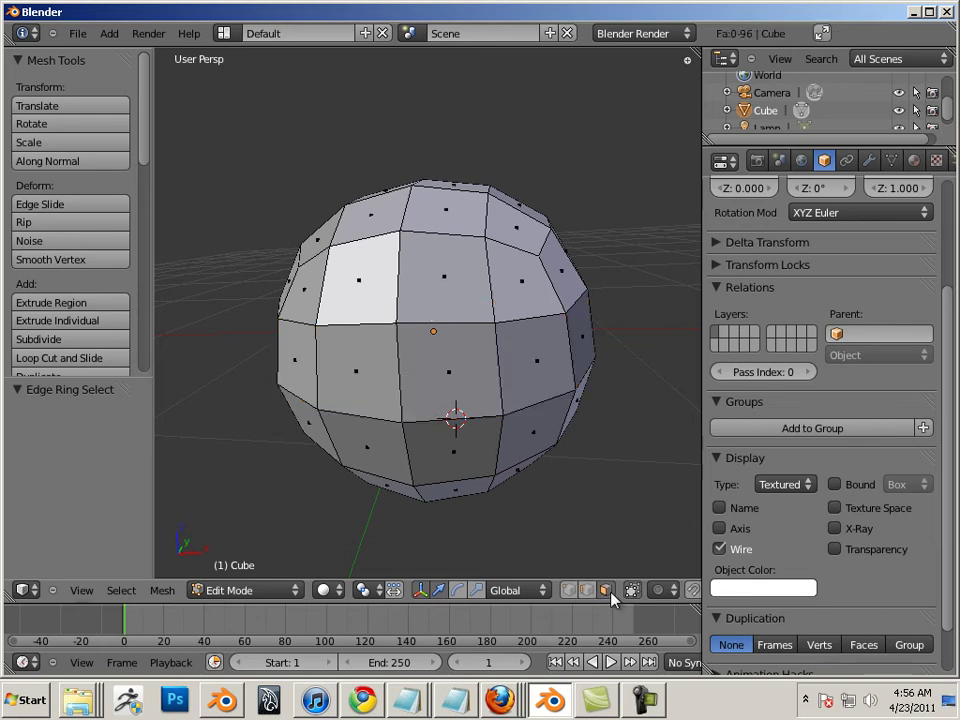
right_click(498, 357, "alt")
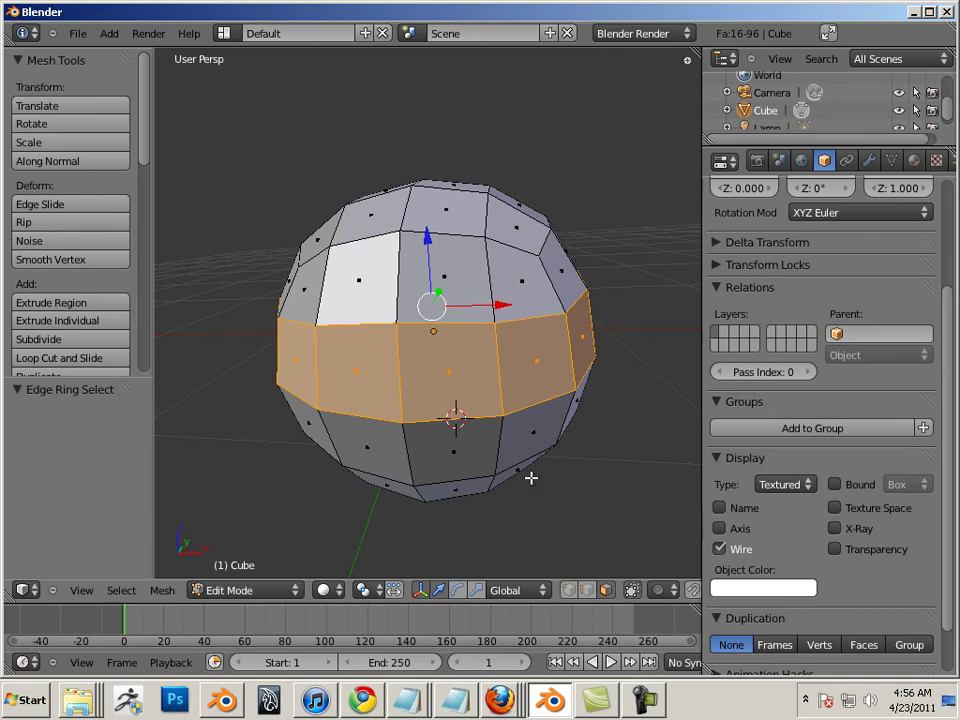
left_click(568, 590)
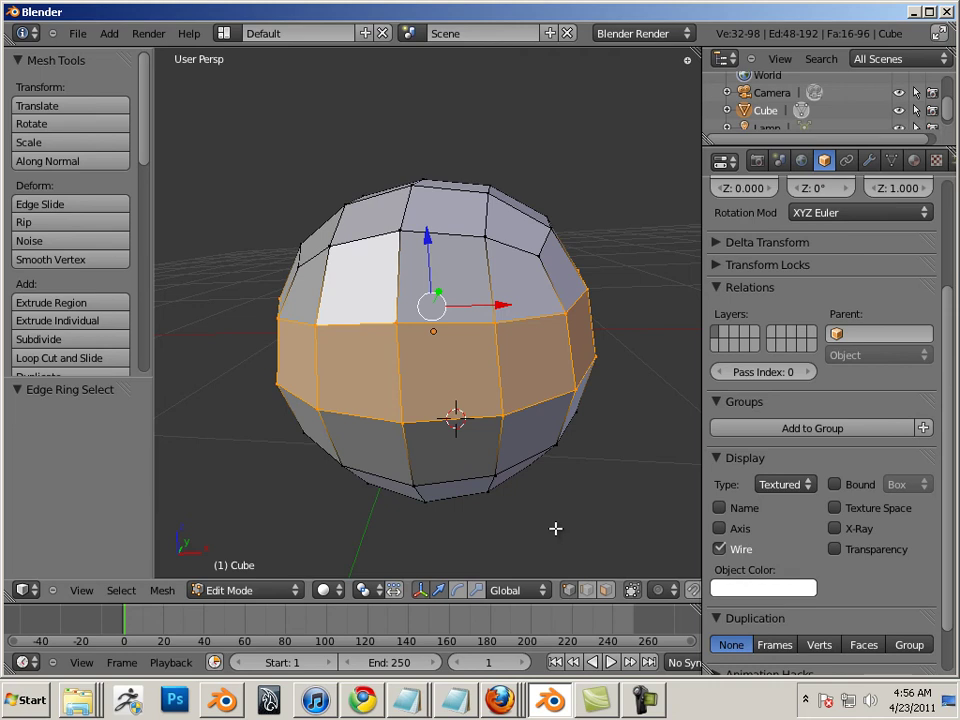
left_click(115, 592)
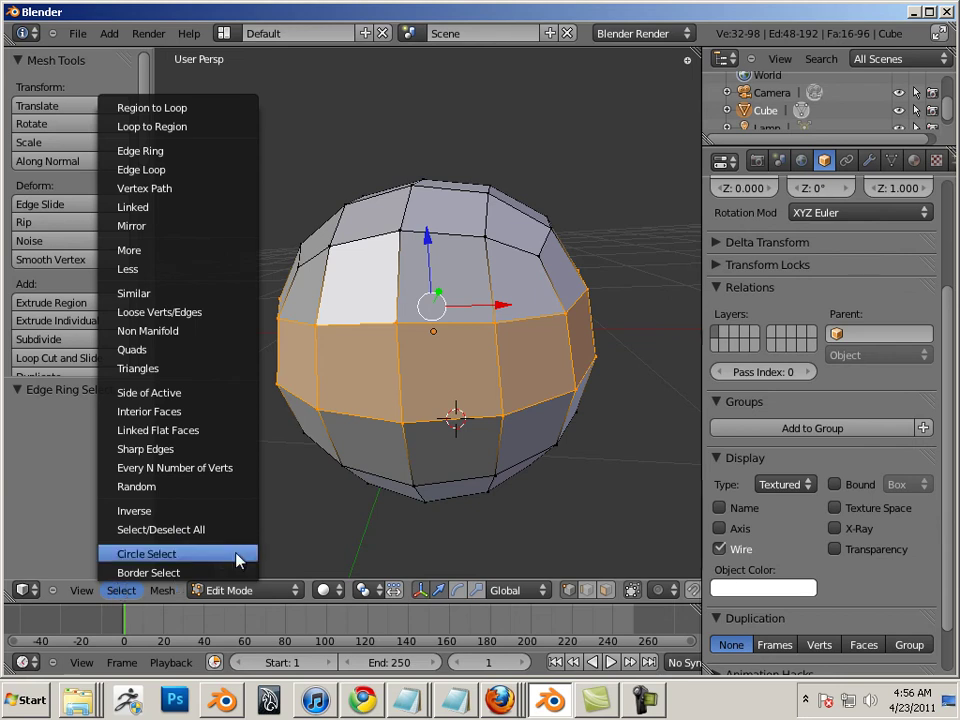
key("a")
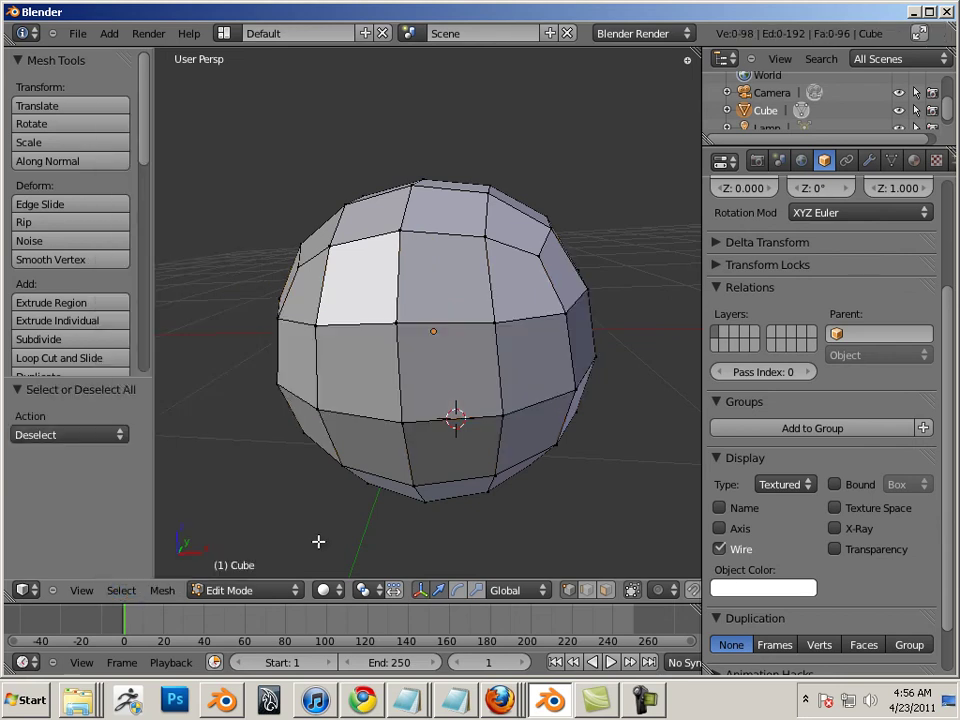
right_click(399, 422, "alt")
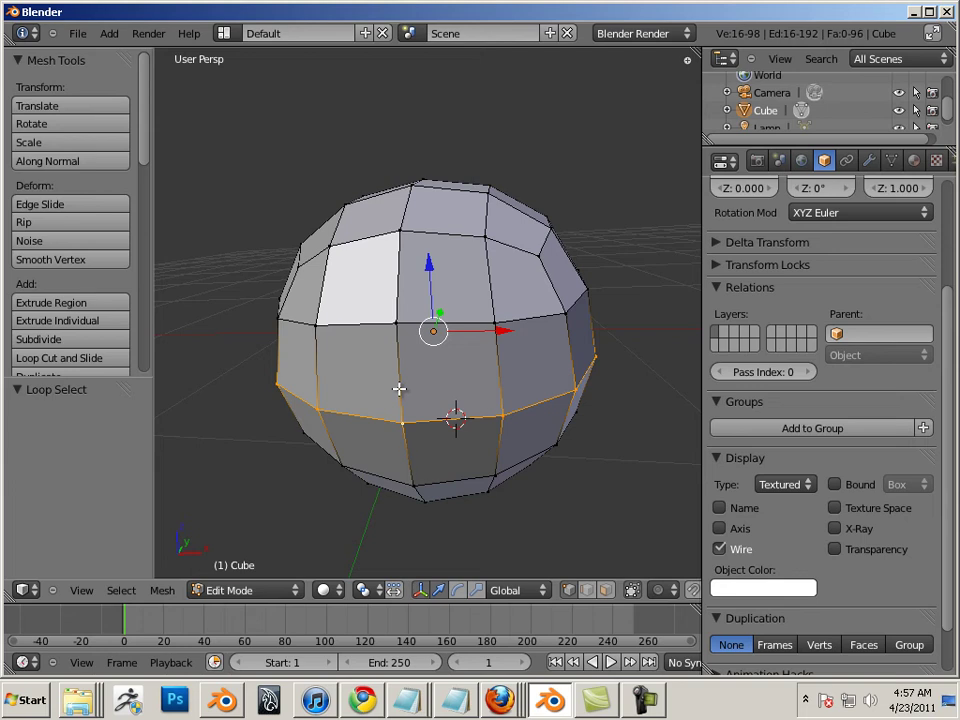
right_click(399, 389, "alt+shift")
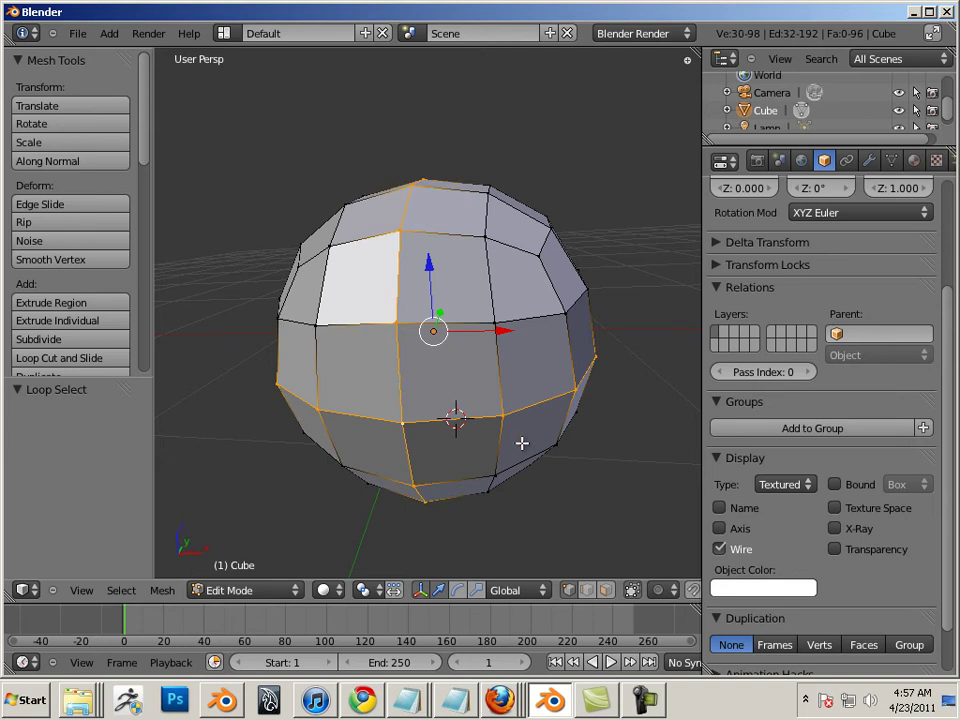
right_click(501, 389, "alt+shift")
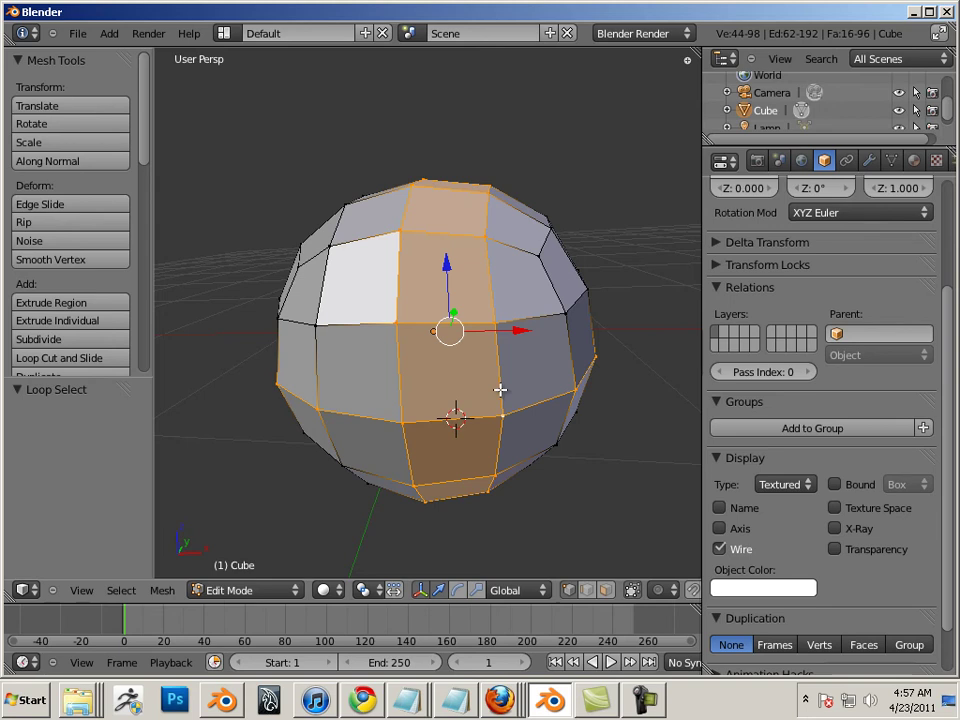
right_click(316, 380, "alt+shift")
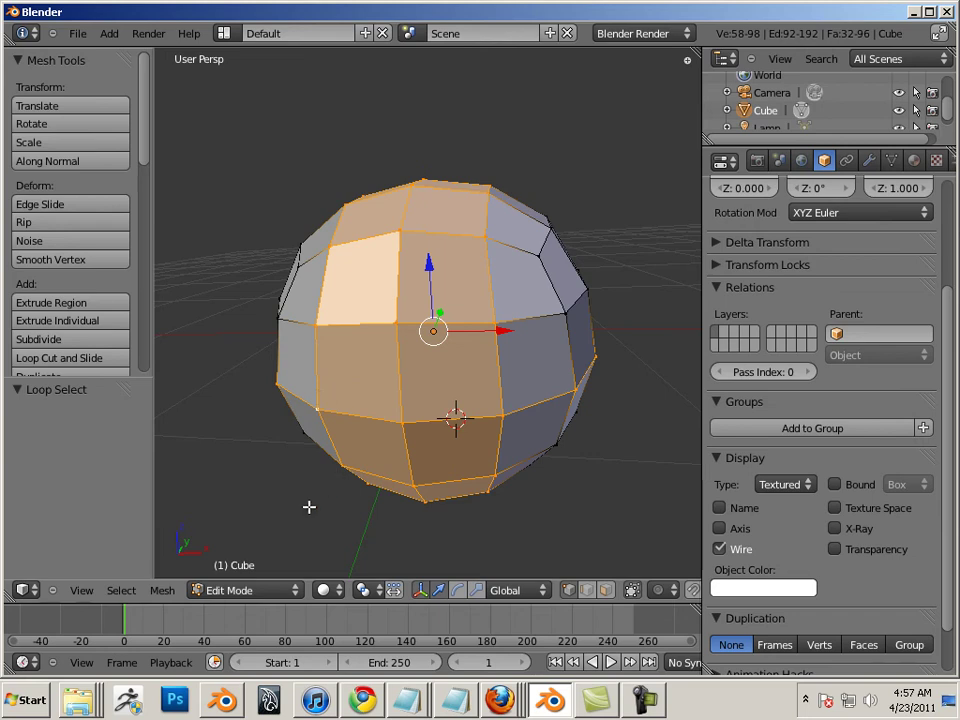
mouse_move(313, 506)
middle_mouse_down()
mouse_move(338, 511)
mouse_move(328, 521)
middle_mouse_up()
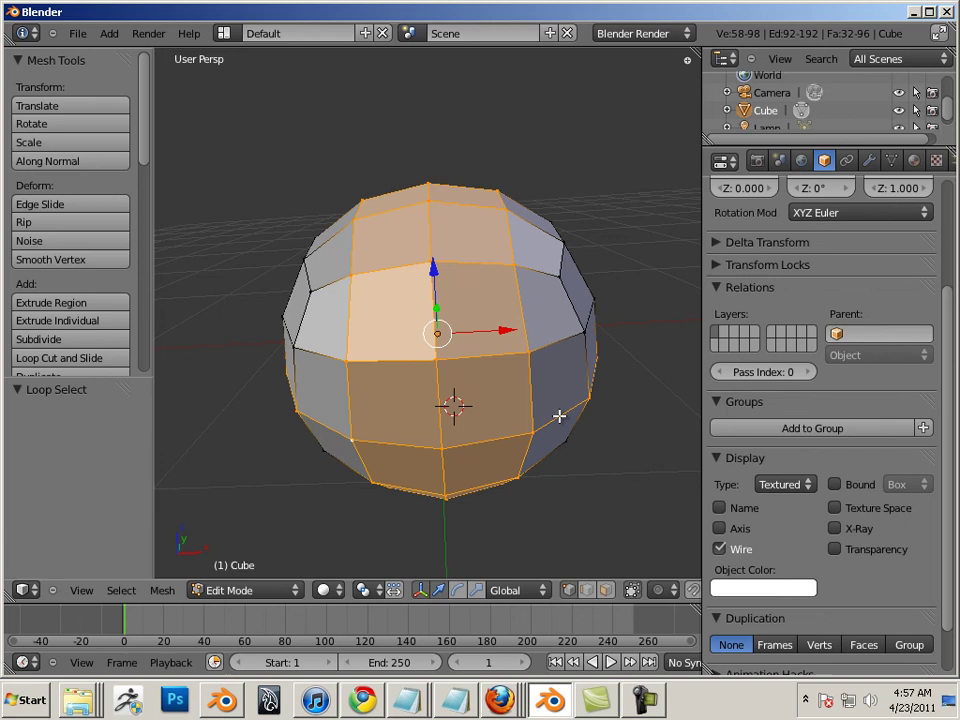
key("a")
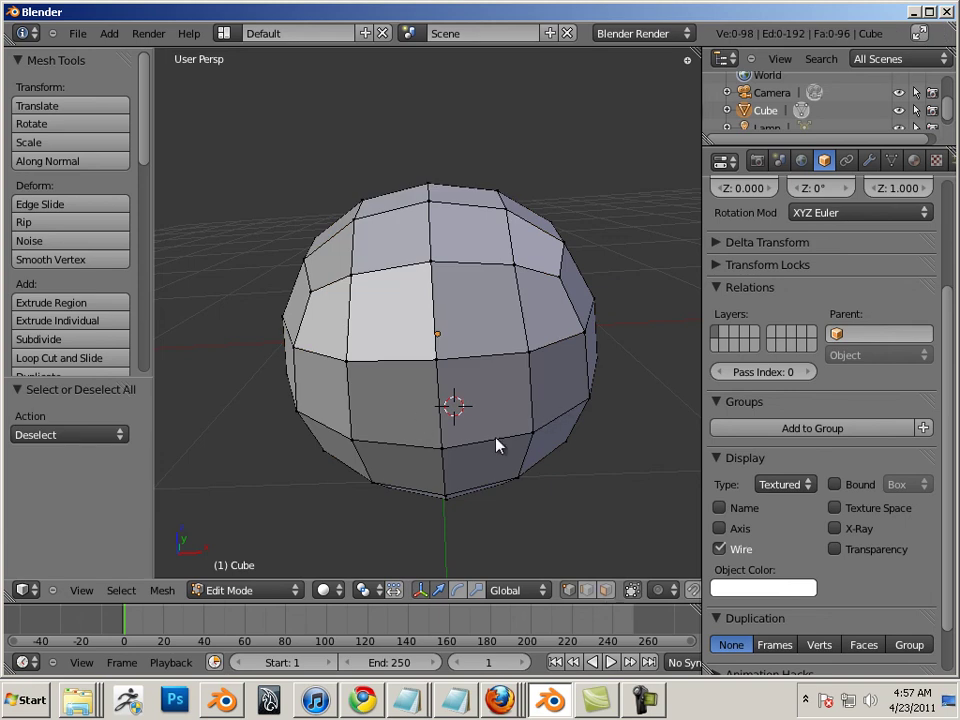
right_click(468, 444, "alt")
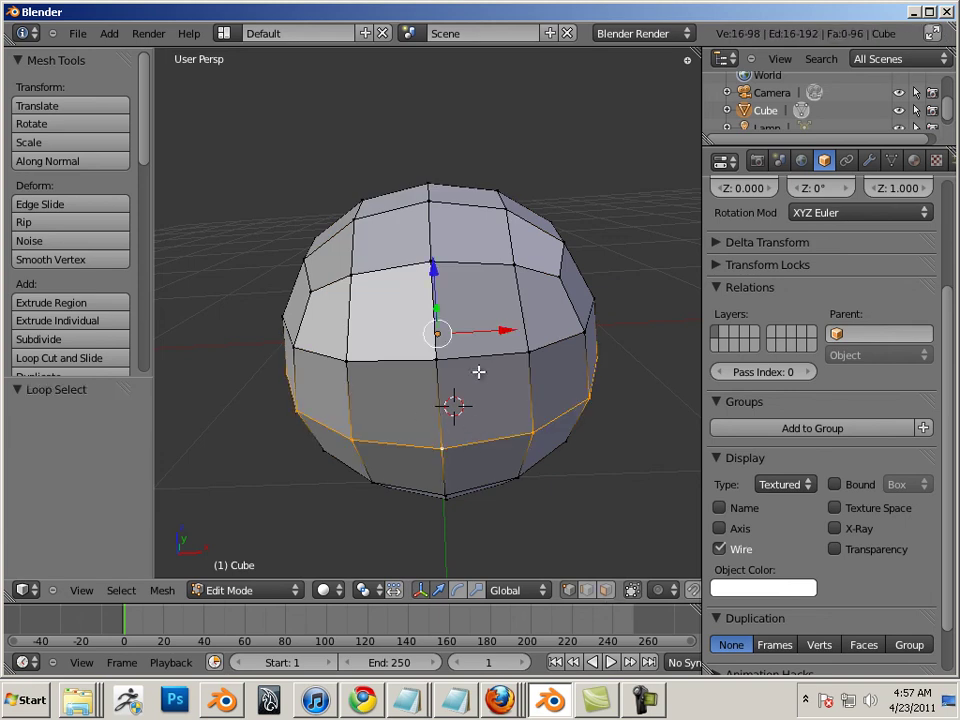
right_click(480, 356, "alt+shift")
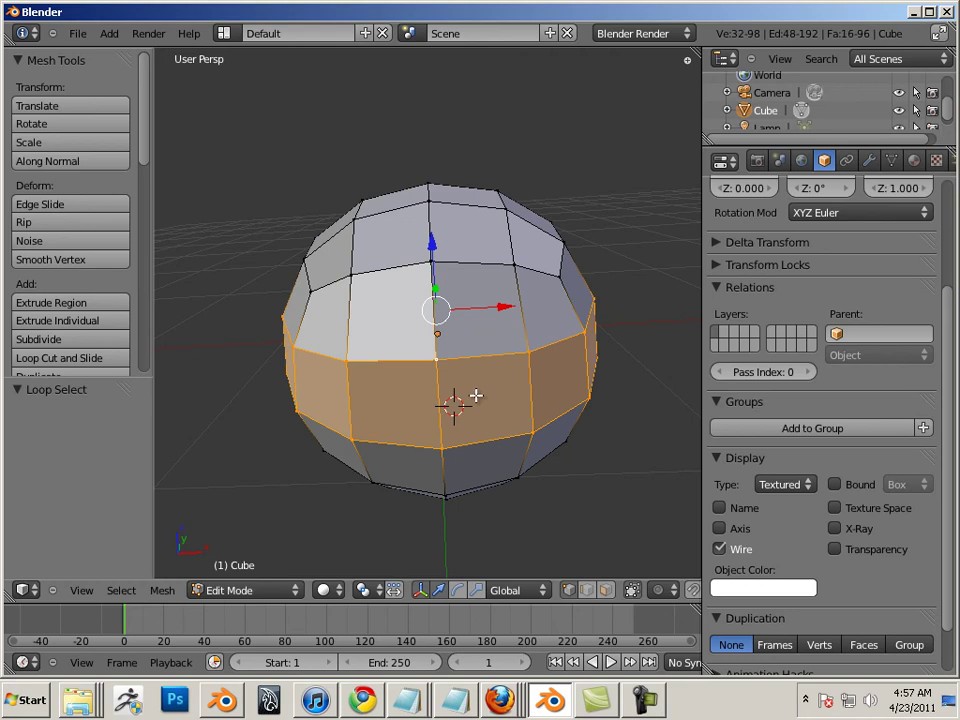
middle_click_drag(476, 396, 388, 469)
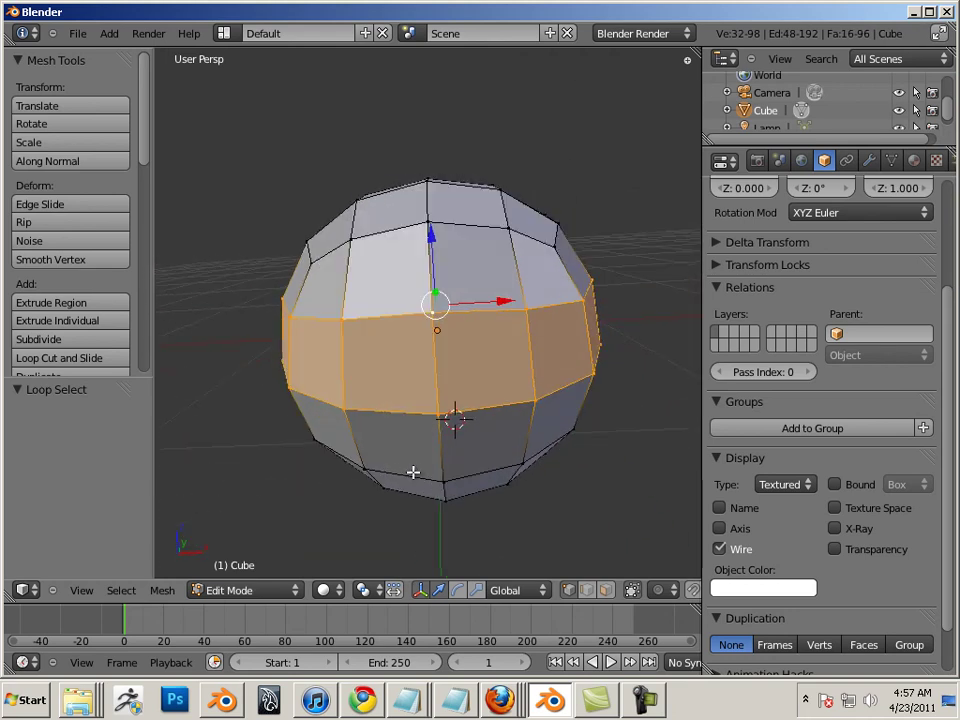
Deselect all, zoom out, pick one vertex and press L to select all 98 vertices.
key("a")
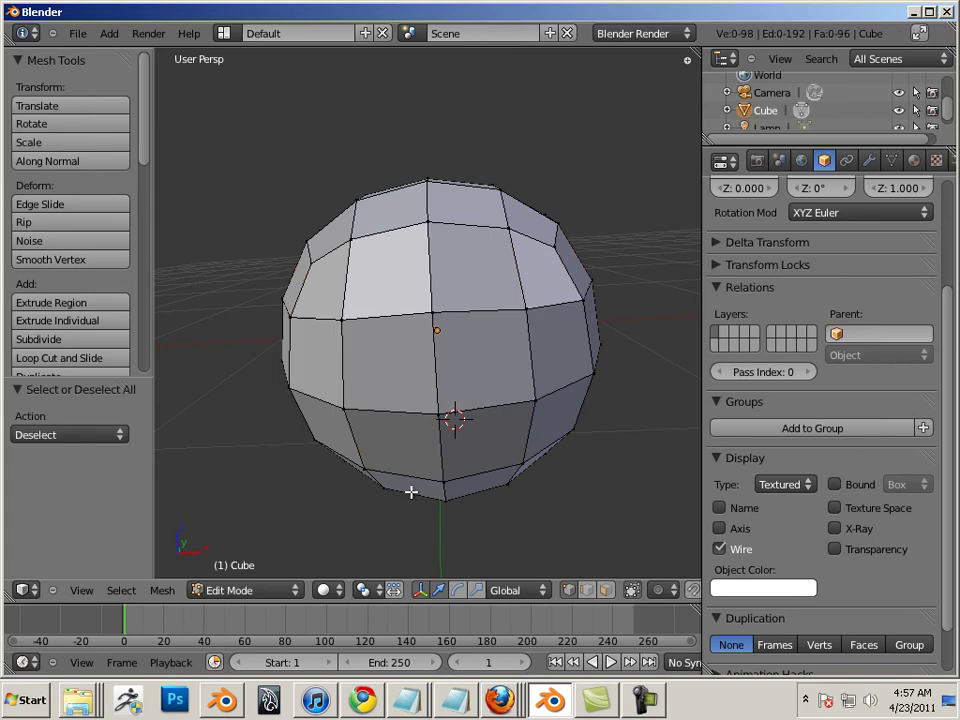
middle_click_drag(409, 504, 401, 499)
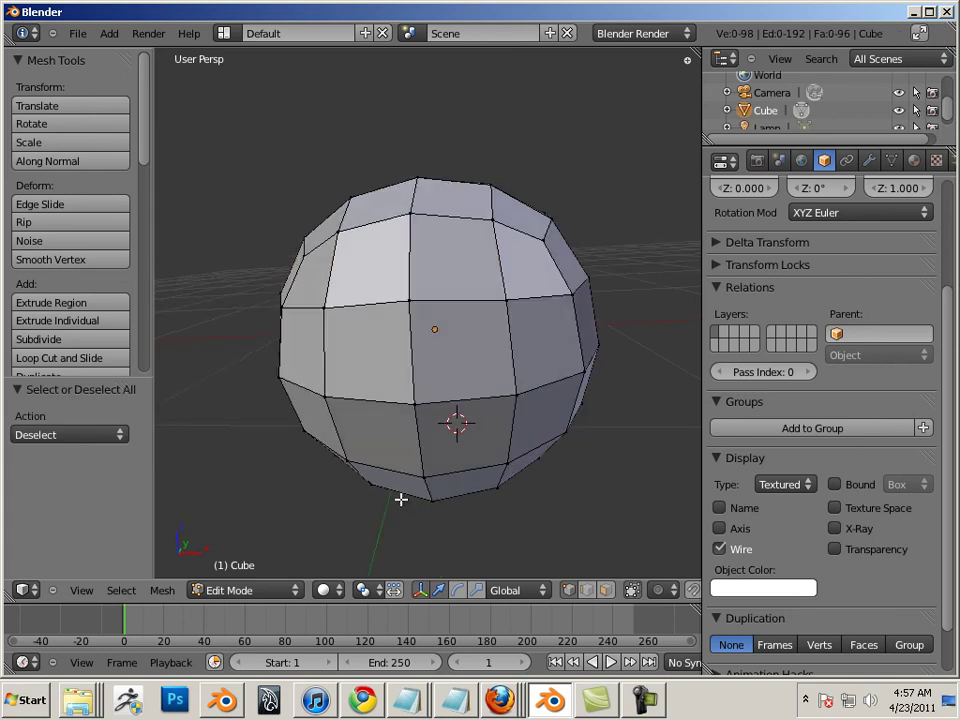
scroll(401, 499, "down", 2)
scroll(401, 499, "down", 4)
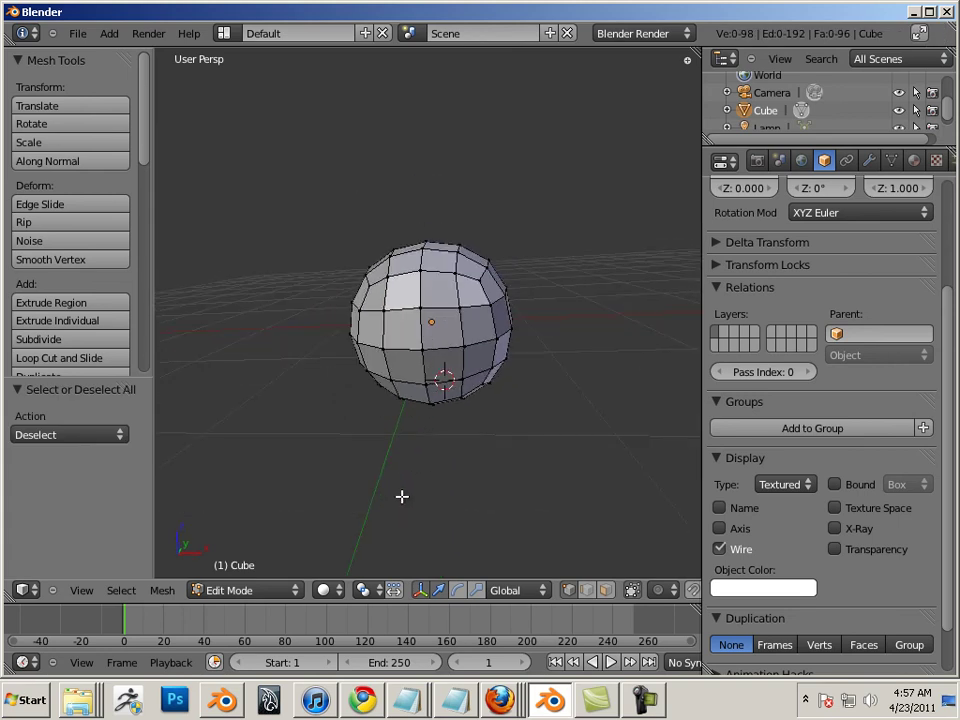
right_click(424, 385, "alt")
right_click(424, 385, "alt+shift")
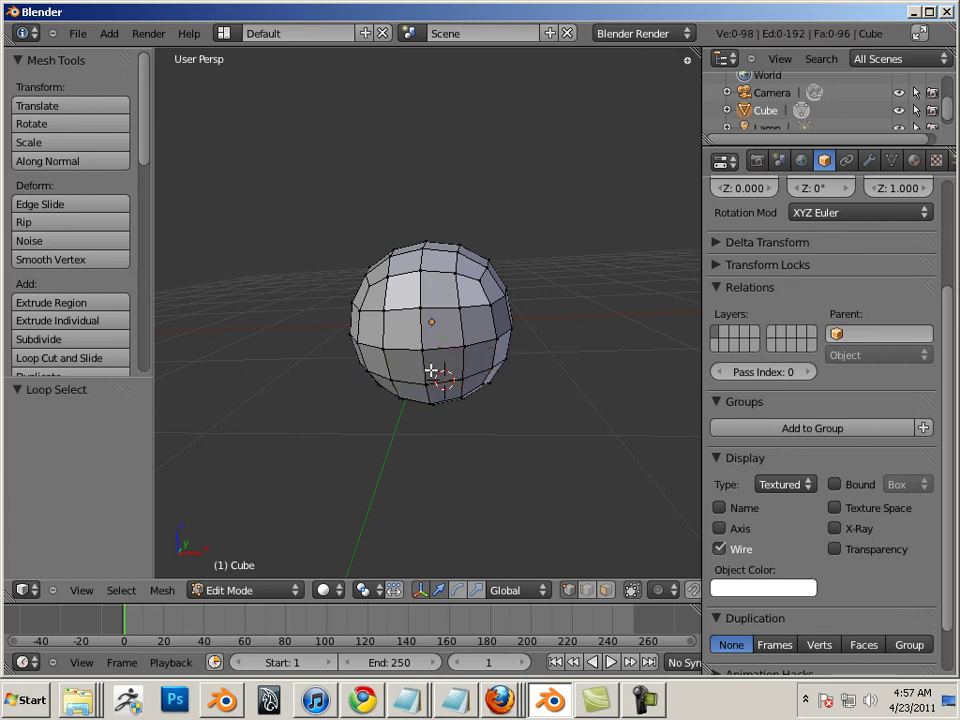
right_click(426, 383)
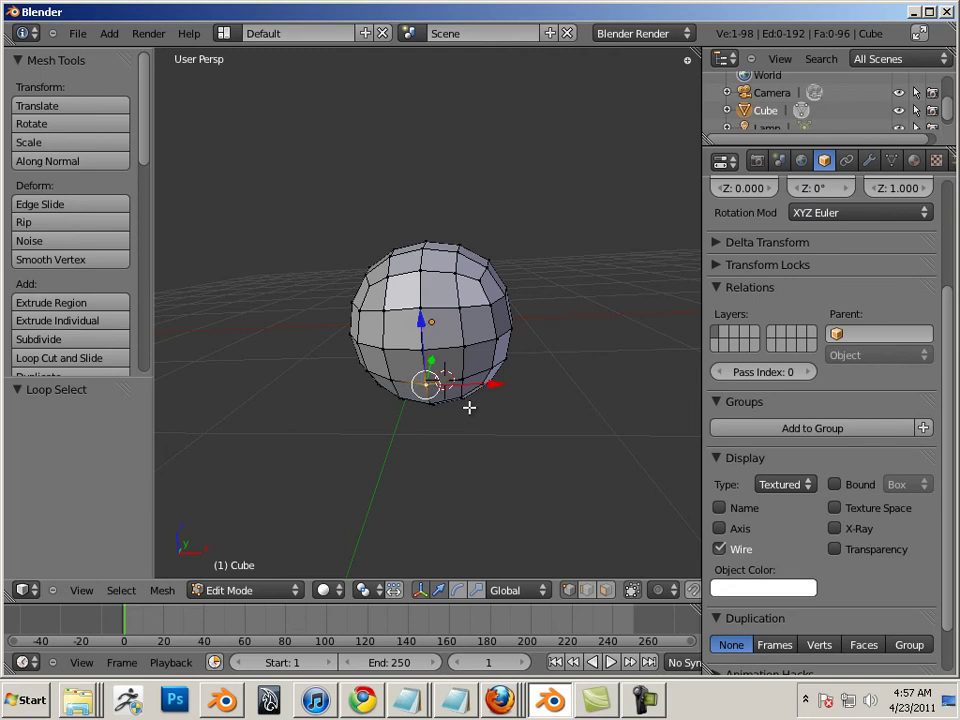
key("l")
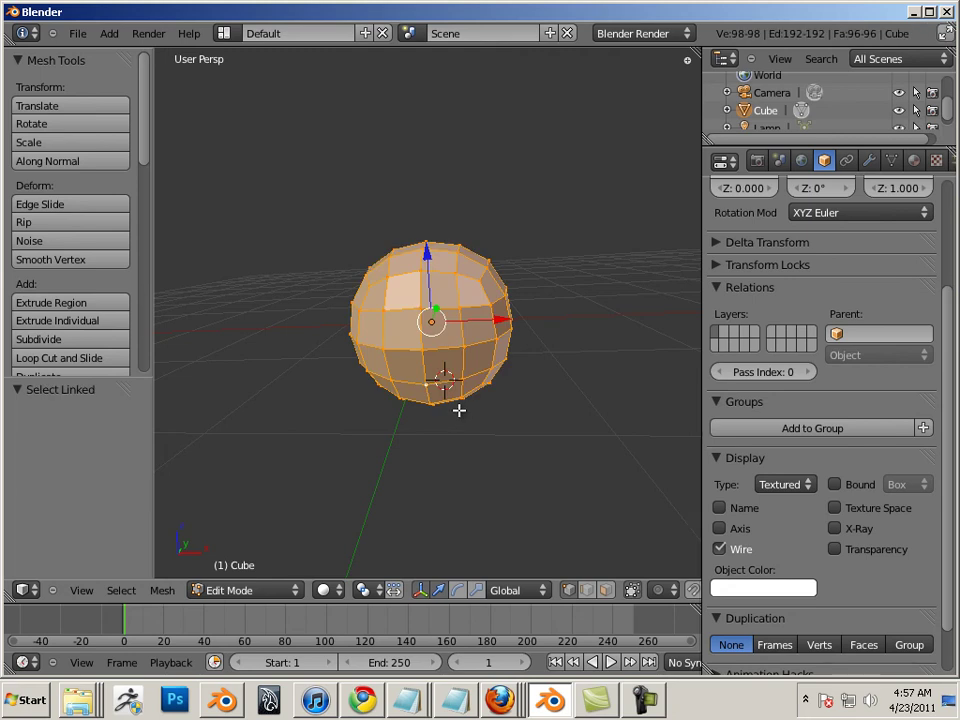
Duplicate the sphere mesh, slide the copy 1.804 along X, deselect, and return to Object Mode.
key("shift+d")
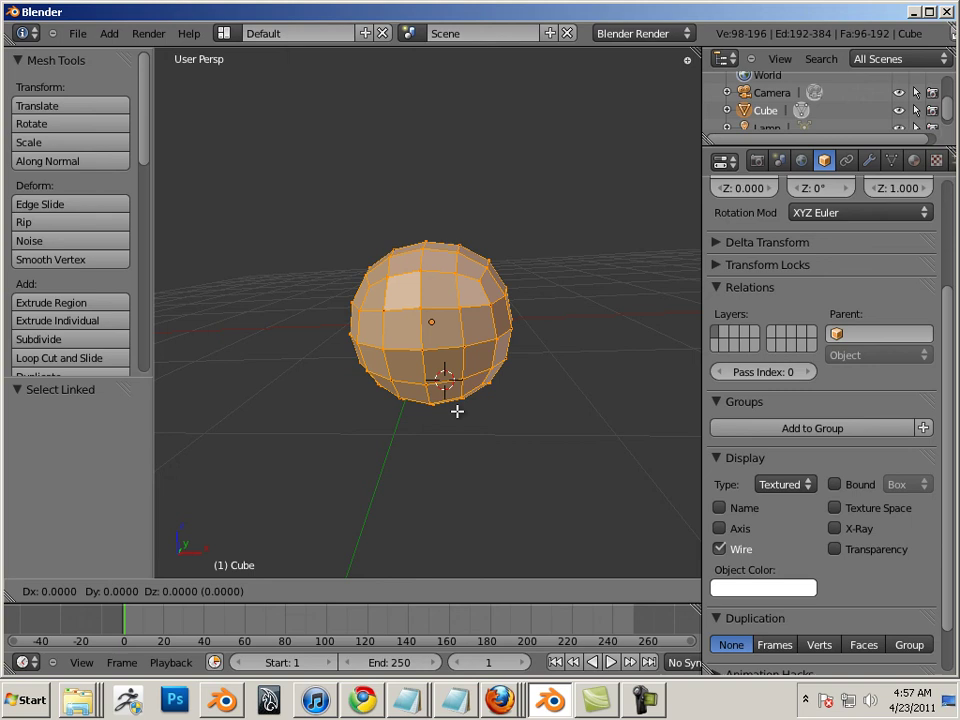
right_click(456, 410)
left_click_drag(505, 320, 672, 338)
middle_click_drag(486, 417, 476, 418)
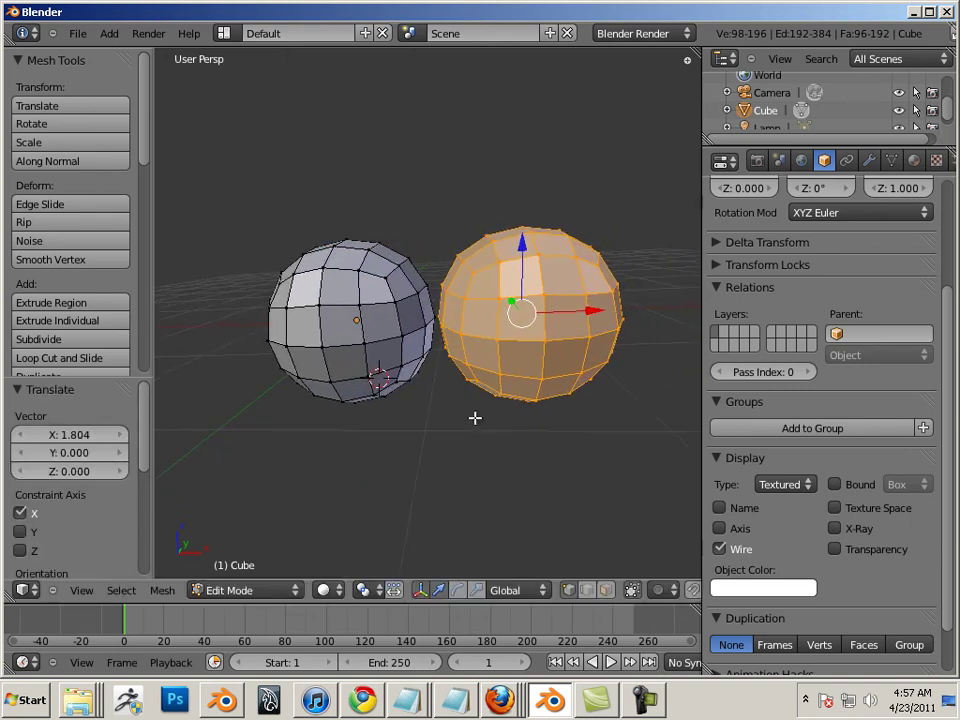
mouse_move(433, 448)
middle_mouse_down()
mouse_move(463, 450)
mouse_move(461, 465)
middle_mouse_up()
scroll(458, 447, "up", 2)
key("a")
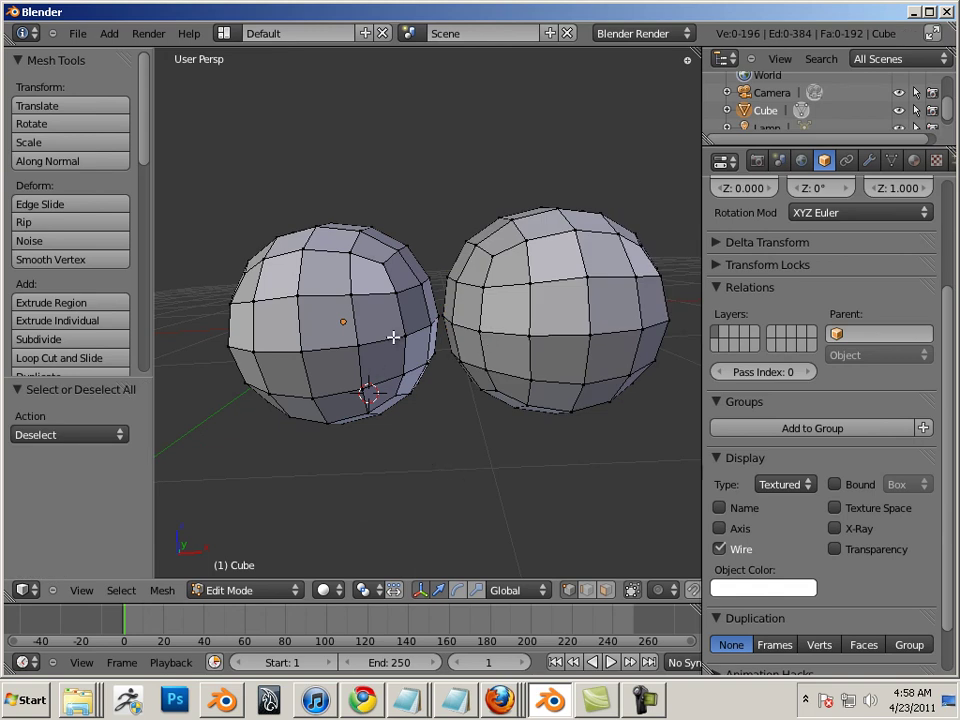
key("Tab")
Move the two-sphere object left along X with G X from a top-down view.
scroll(518, 452, "down", 3)
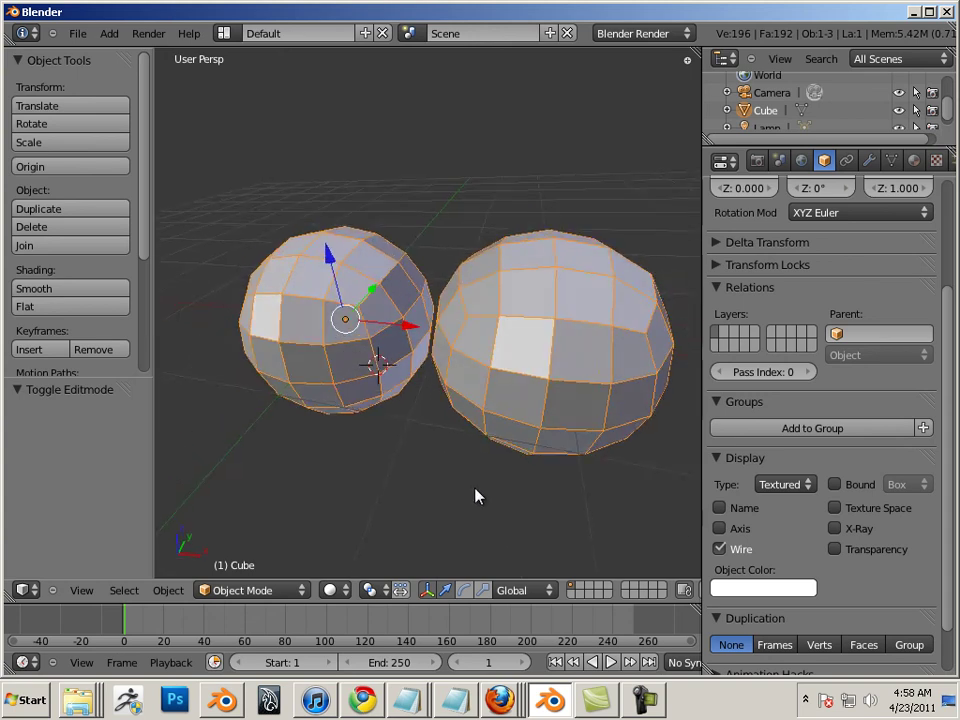
middle_click_drag(409, 476, 426, 370)
key("g")
key("x")
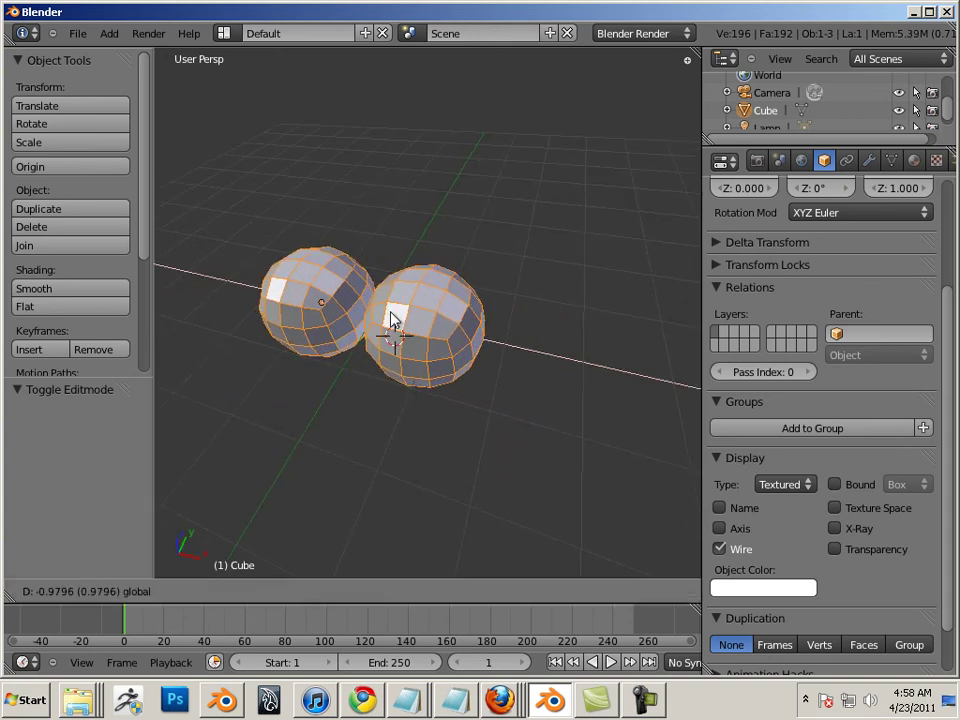
left_click(378, 324)
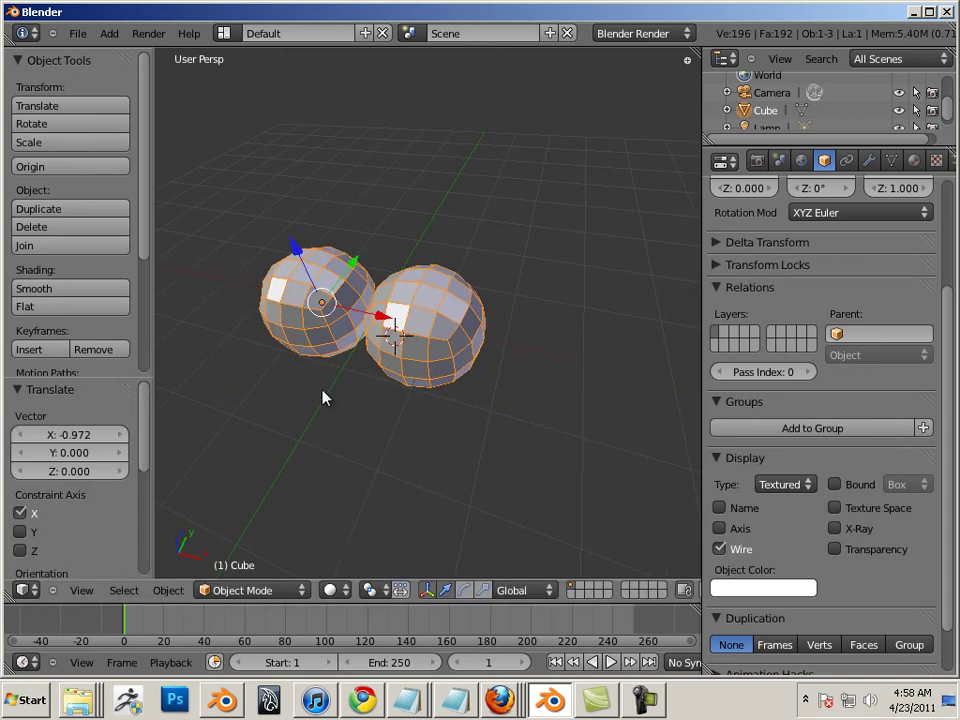
Nudge the pair twice more along X until it centres at X 0.035.
middle_click_drag(321, 392, 373, 338)
key("g")
key("x")
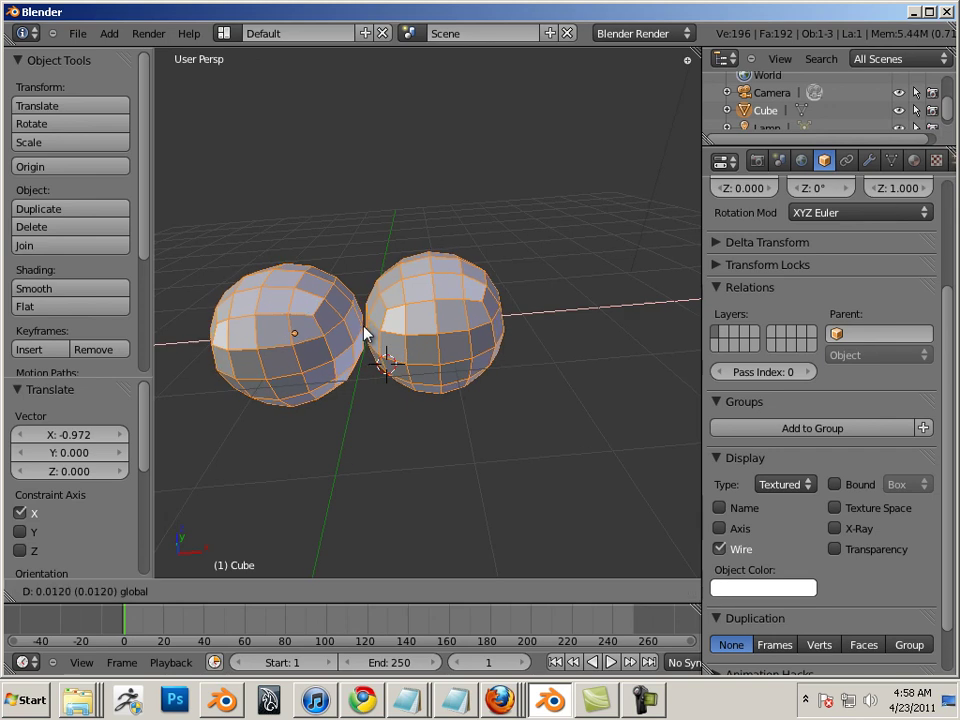
left_click(364, 332)
middle_click_drag(339, 396, 433, 386)
scroll(400, 378, "up", 2)
key("g")
key("x")
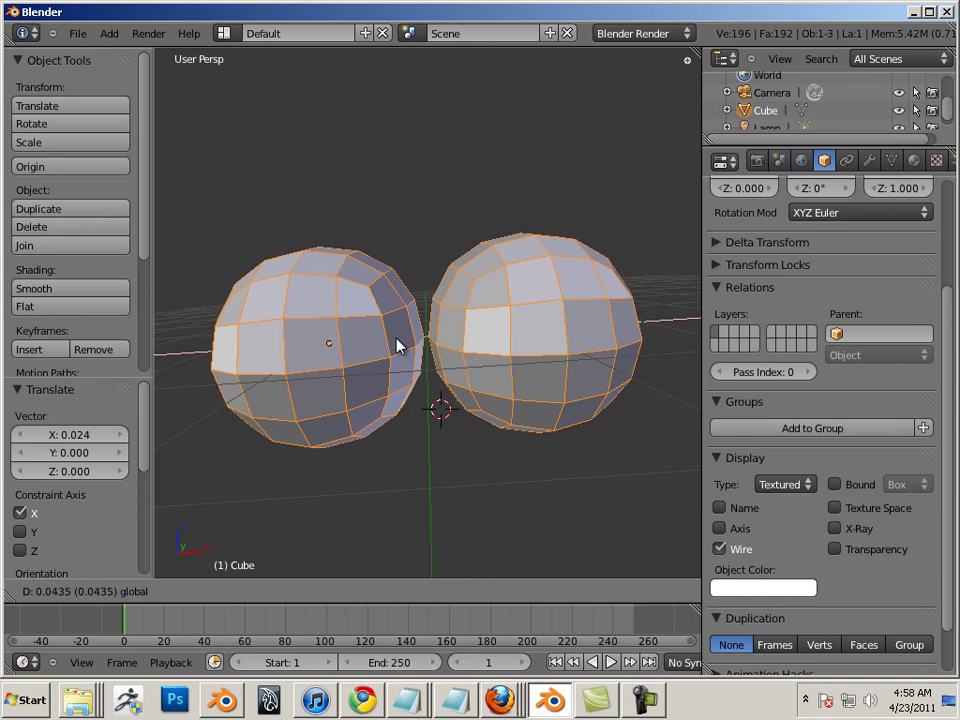
left_click(399, 346)
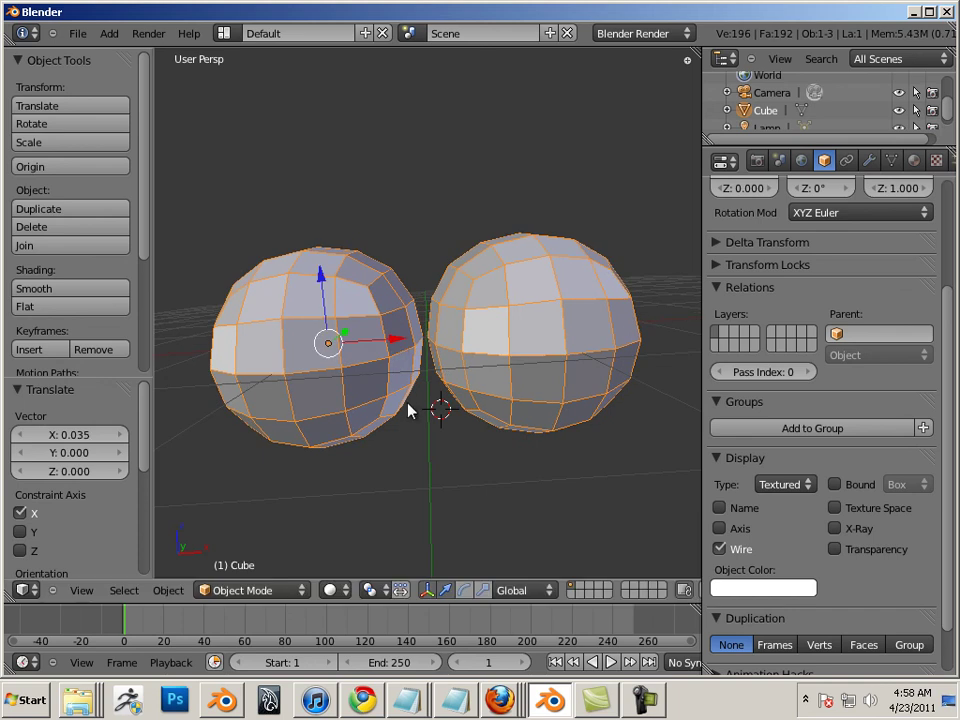
Back in Edit Mode, select the whole right sphere with a vertex pick and L.
key("Tab")
middle_click_drag(422, 402, 465, 422)
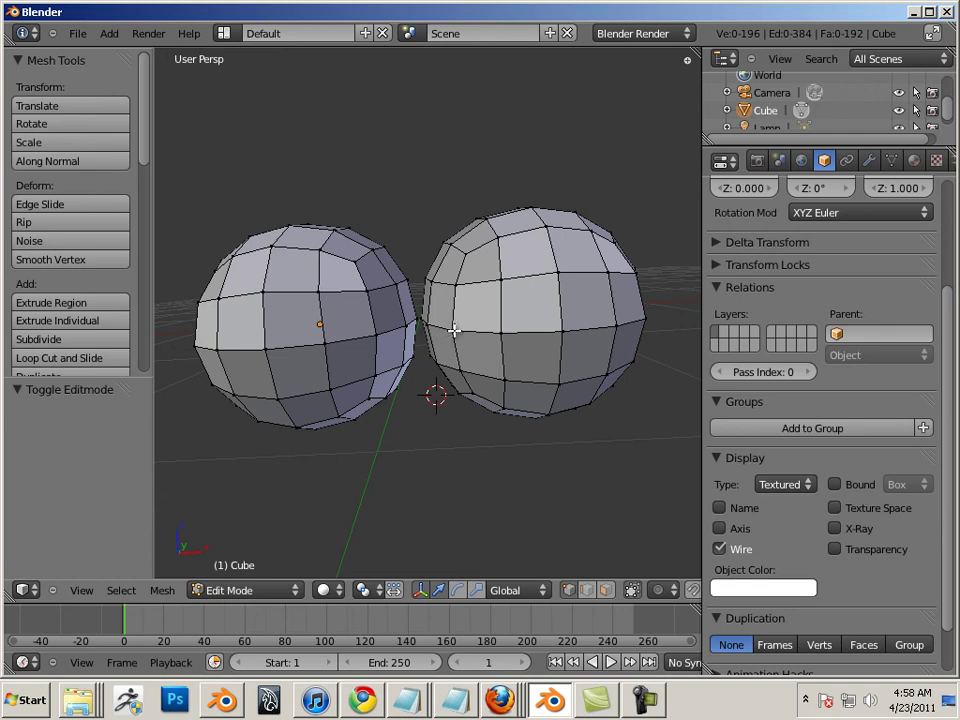
right_click(499, 332)
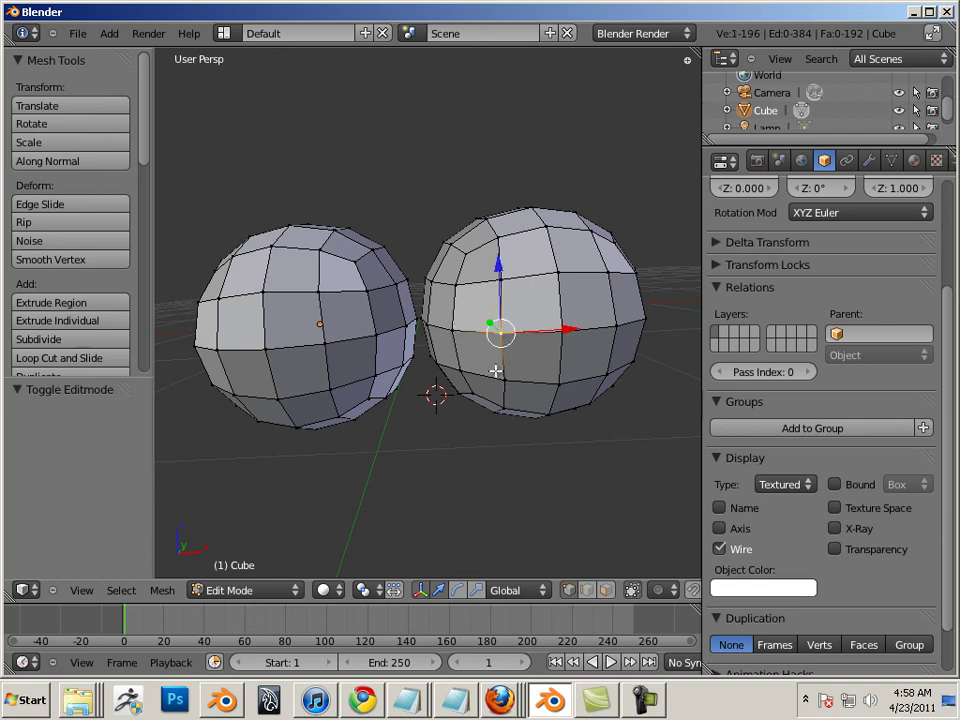
key("l")
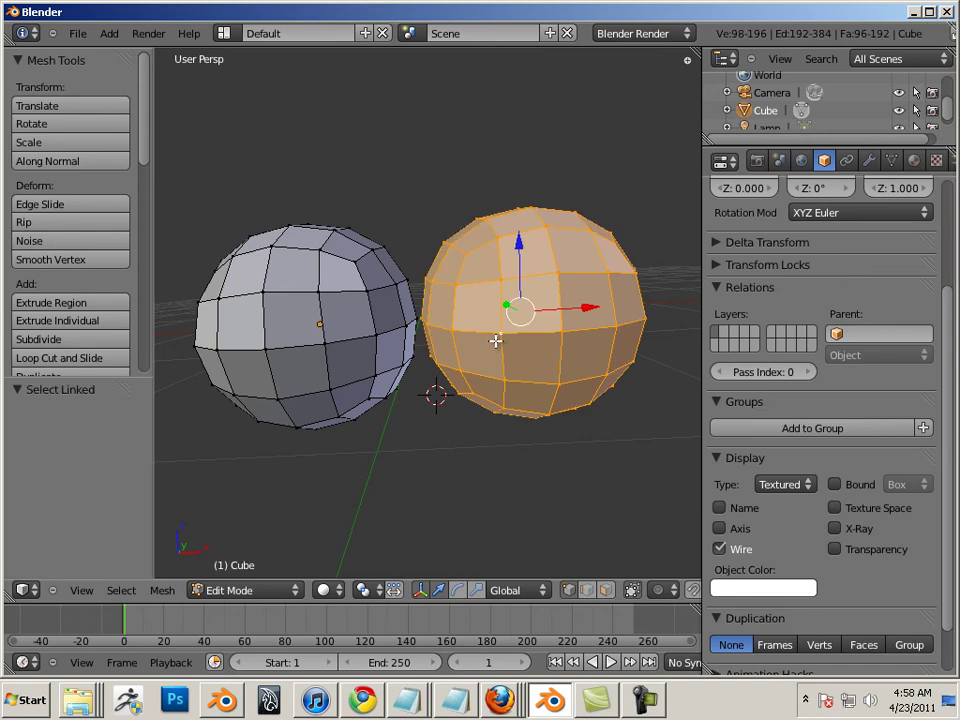
Clear the selection, then pick a single vertex on the right sphere.
right_click(437, 396)
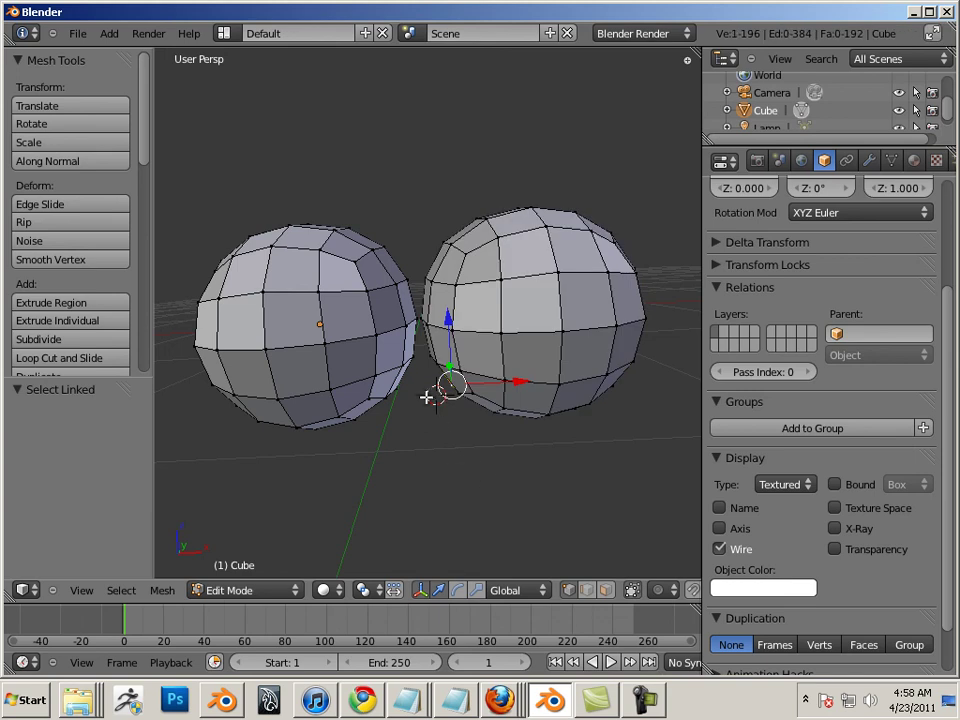
key("a")
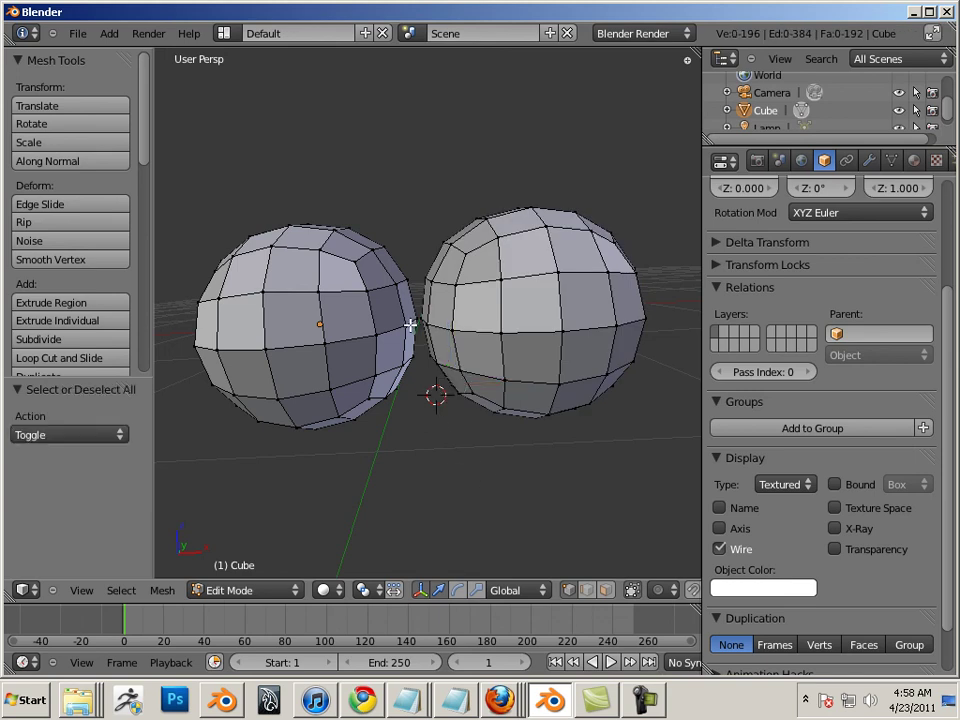
key("a")
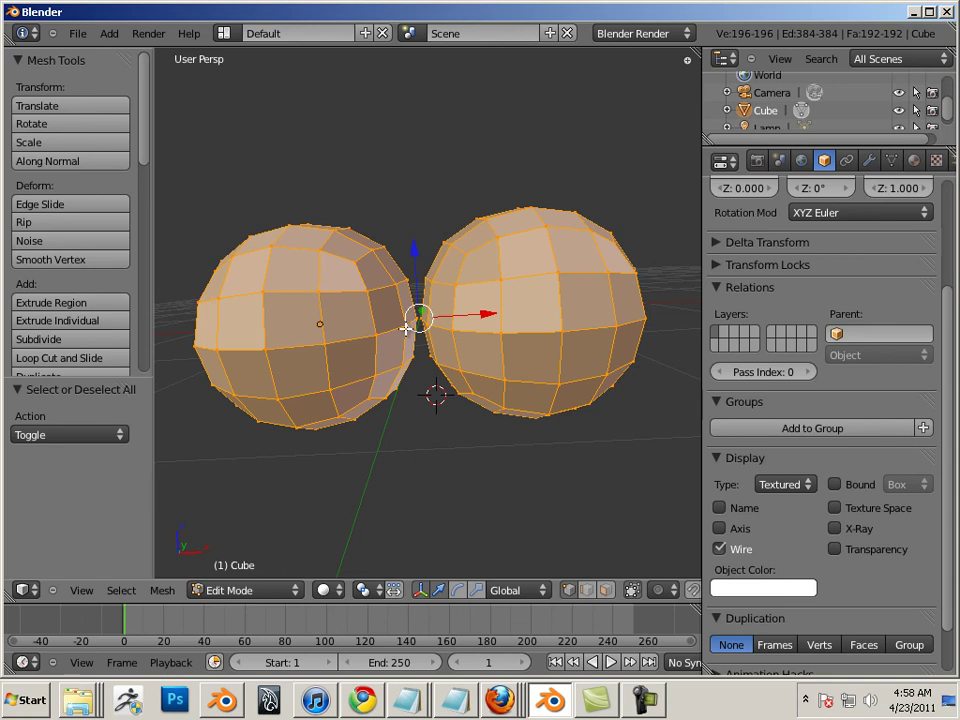
key("a")
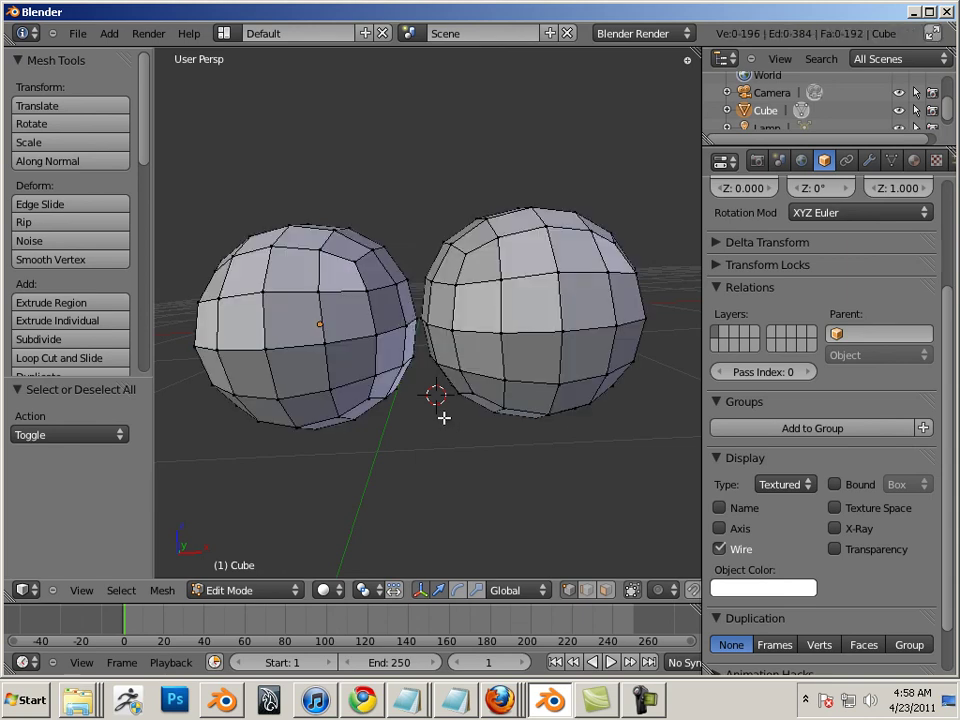
middle_click_drag(450, 432, 456, 448)
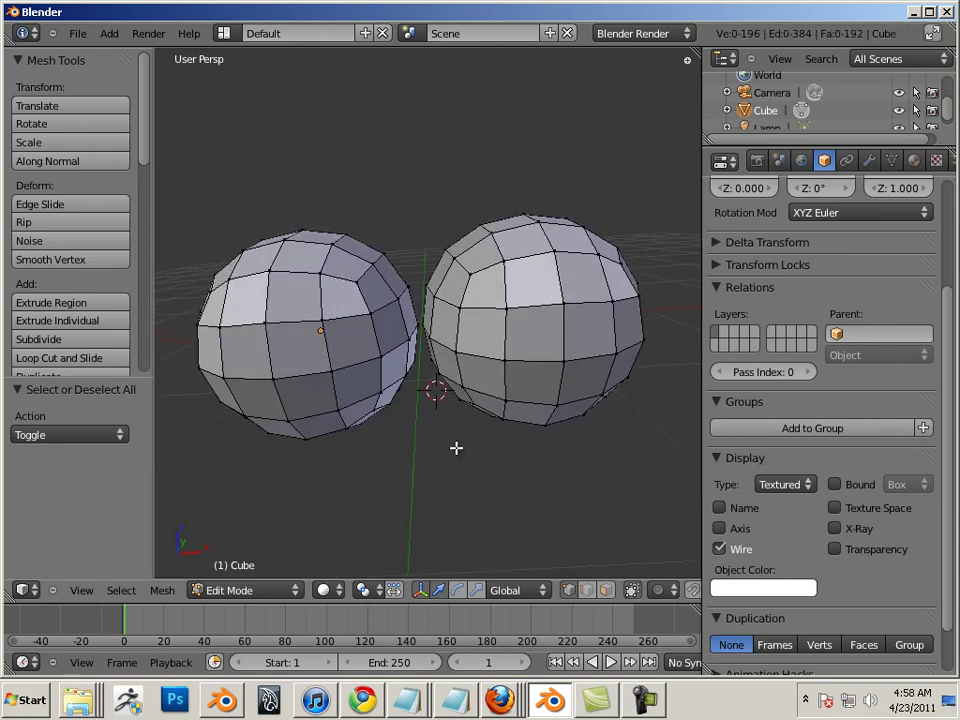
right_click(506, 362)
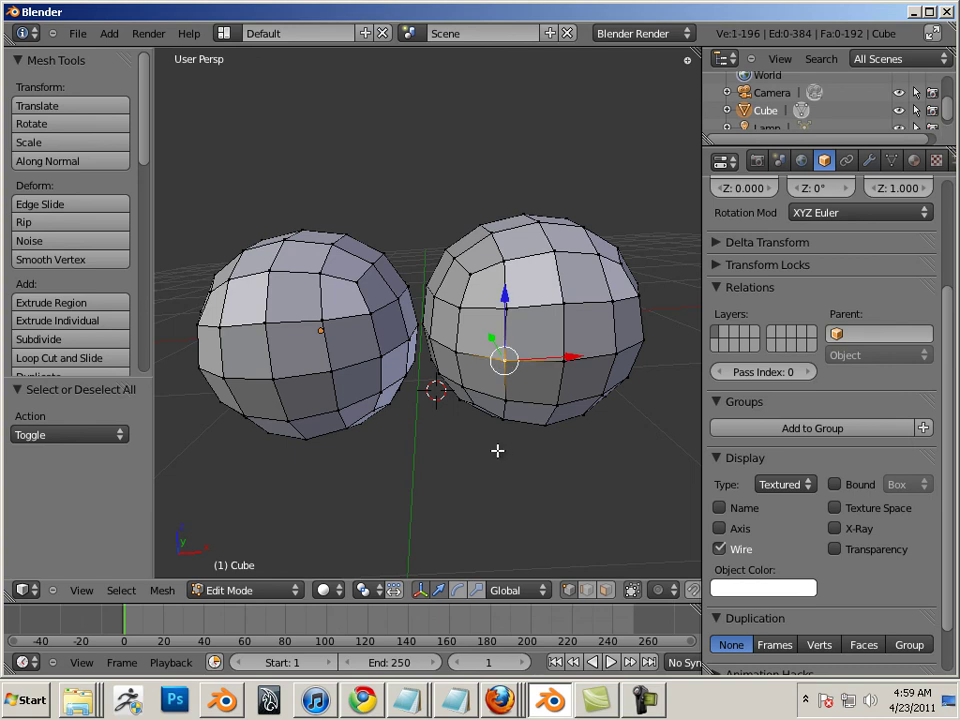
Select the whole right sphere with Ctrl+L and separate it into its own object, Cube.001.
key("ctrl+l")
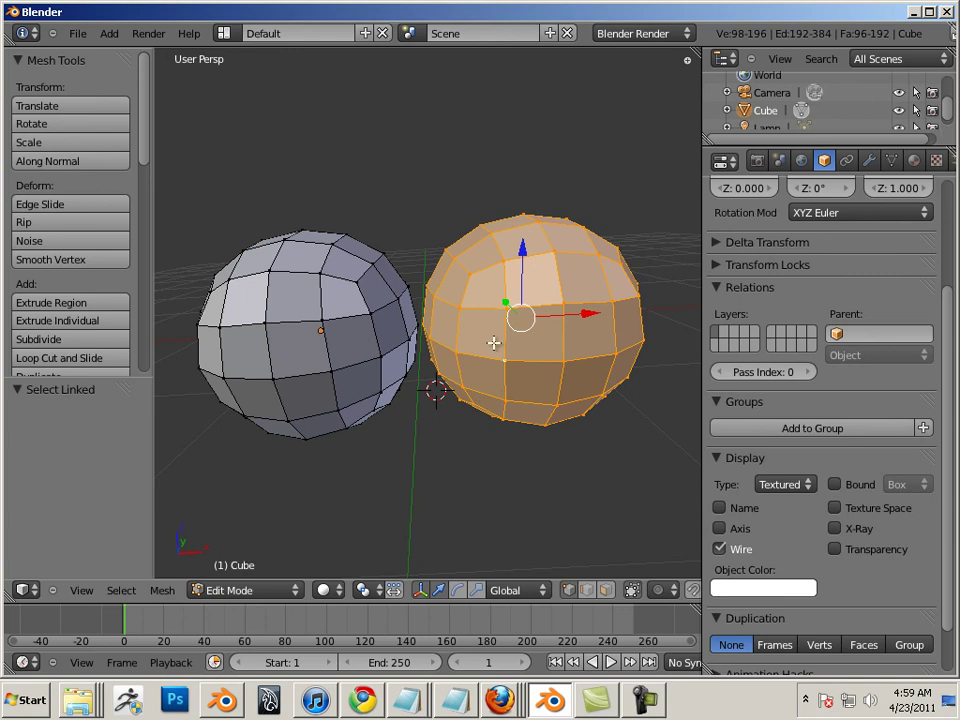
left_click(162, 591)
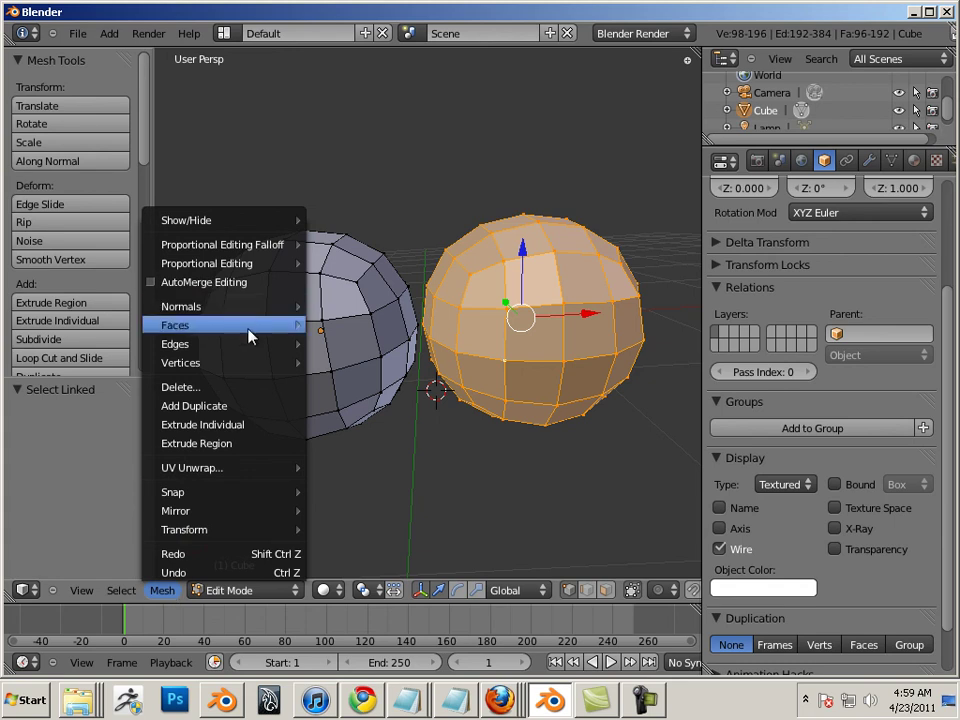
mouse_move(249, 366)
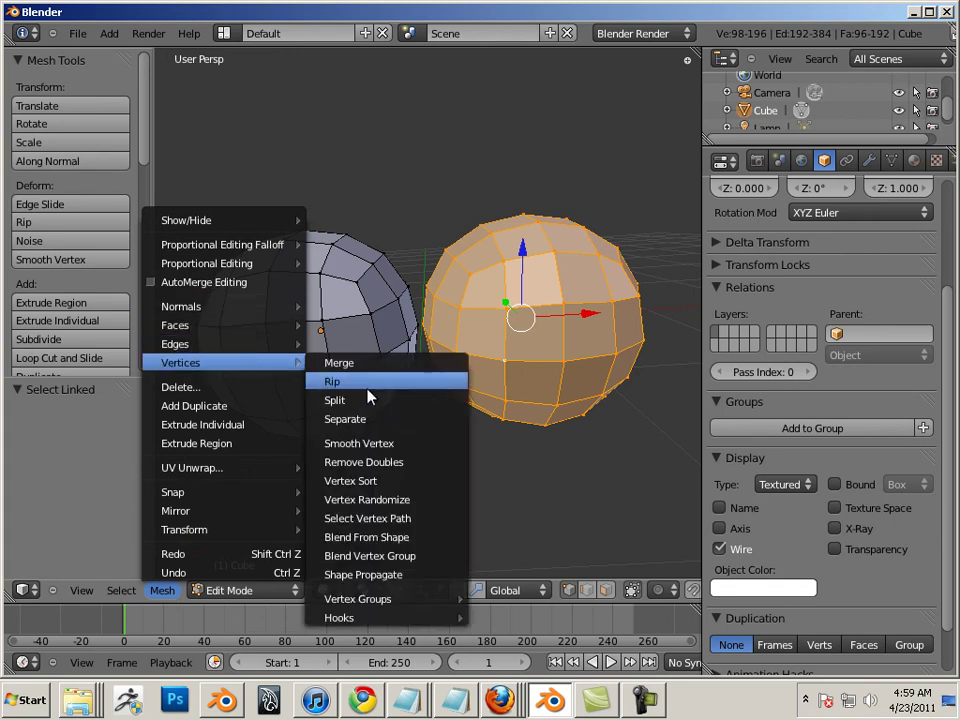
left_click(362, 421)
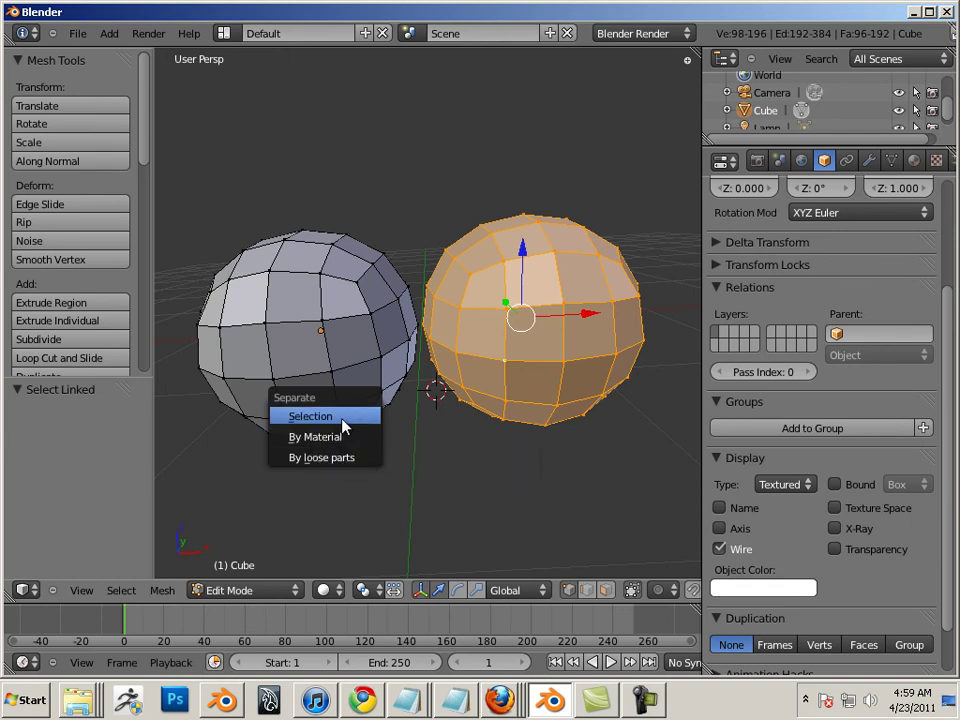
left_click(342, 419)
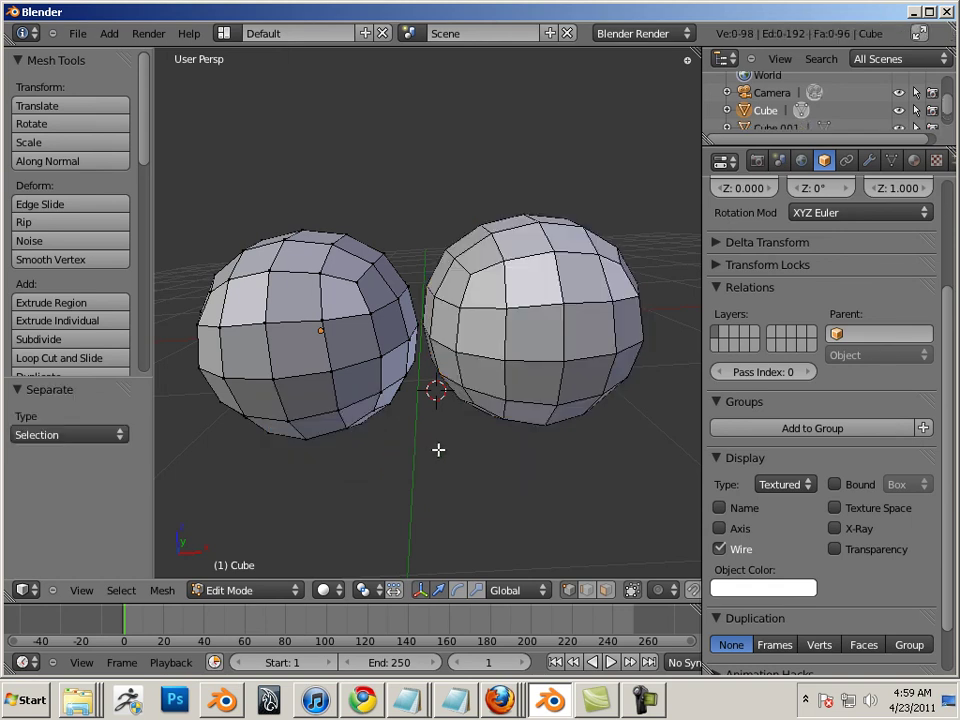
Back in Object Mode, nudge the left sphere, then the right sphere Cube.001, along X.
key("Tab")
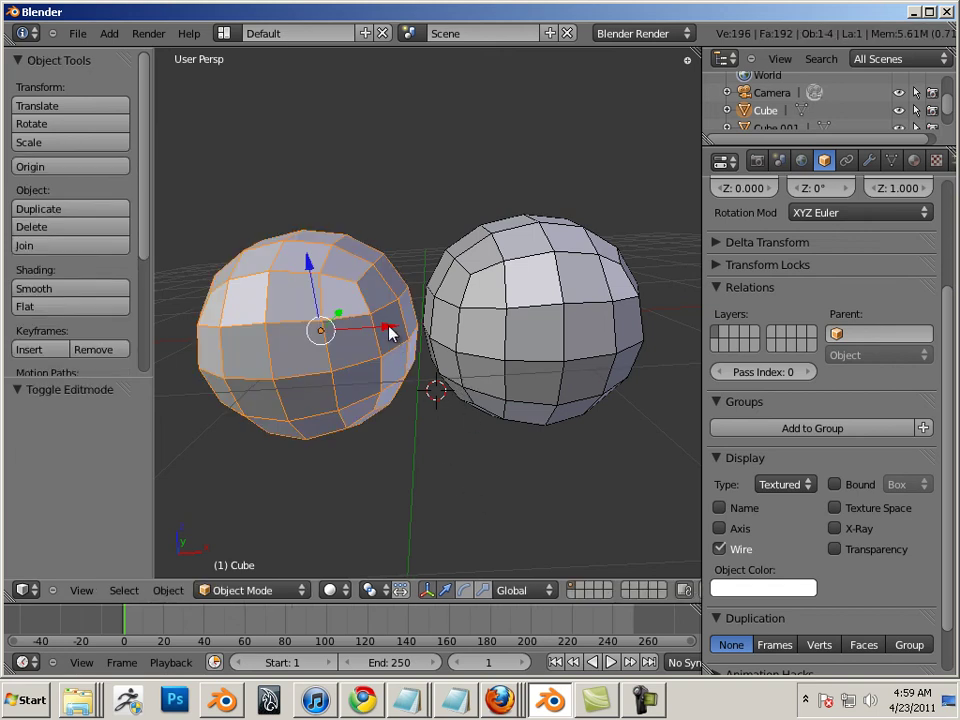
mouse_move(392, 328)
left_mouse_down()
mouse_move(289, 321)
mouse_move(516, 341)
mouse_move(416, 334)
mouse_move(428, 343)
mouse_move(399, 334)
mouse_move(436, 336)
mouse_move(418, 326)
mouse_move(395, 328)
left_mouse_up()
right_click(504, 339)
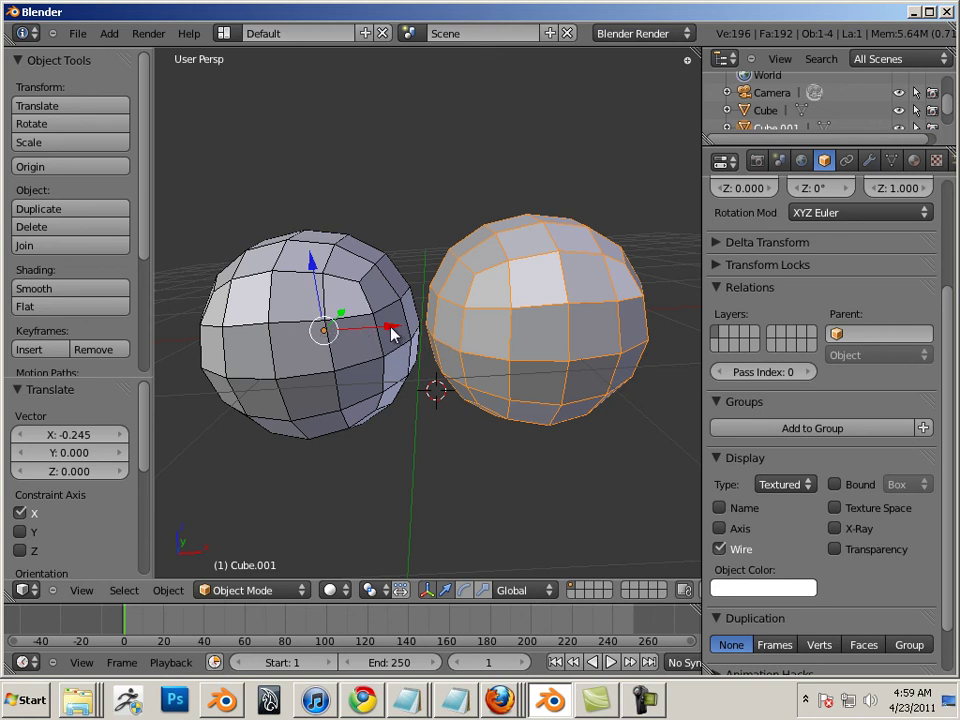
left_click_drag(391, 333, 335, 331)
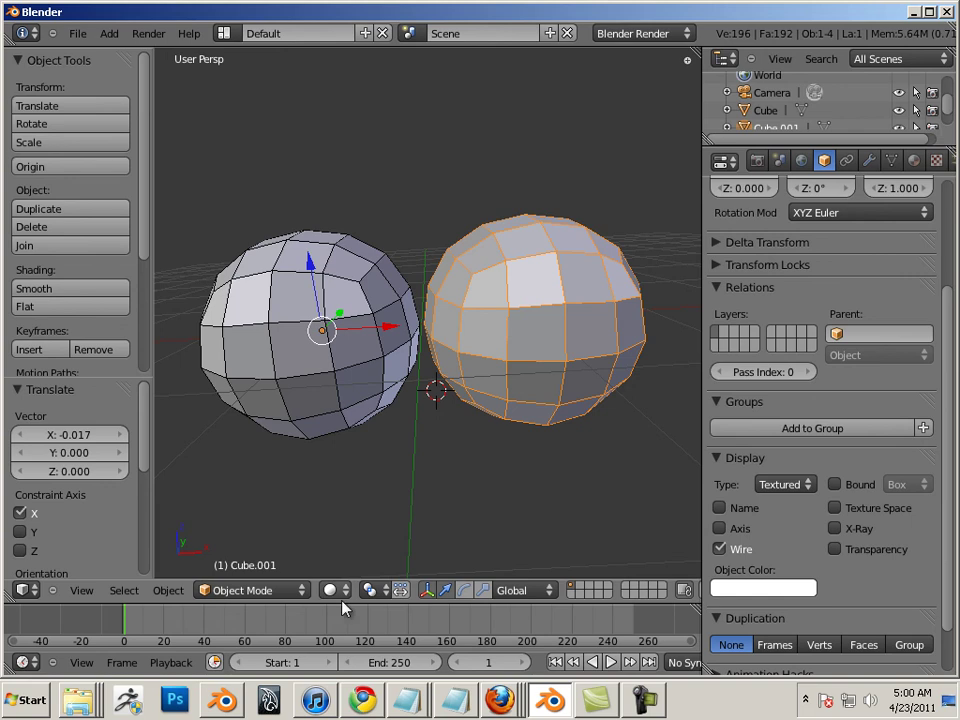
Apply Origin to Geometry to Cube.001 so its origin centres on its sphere.
left_click(168, 591)
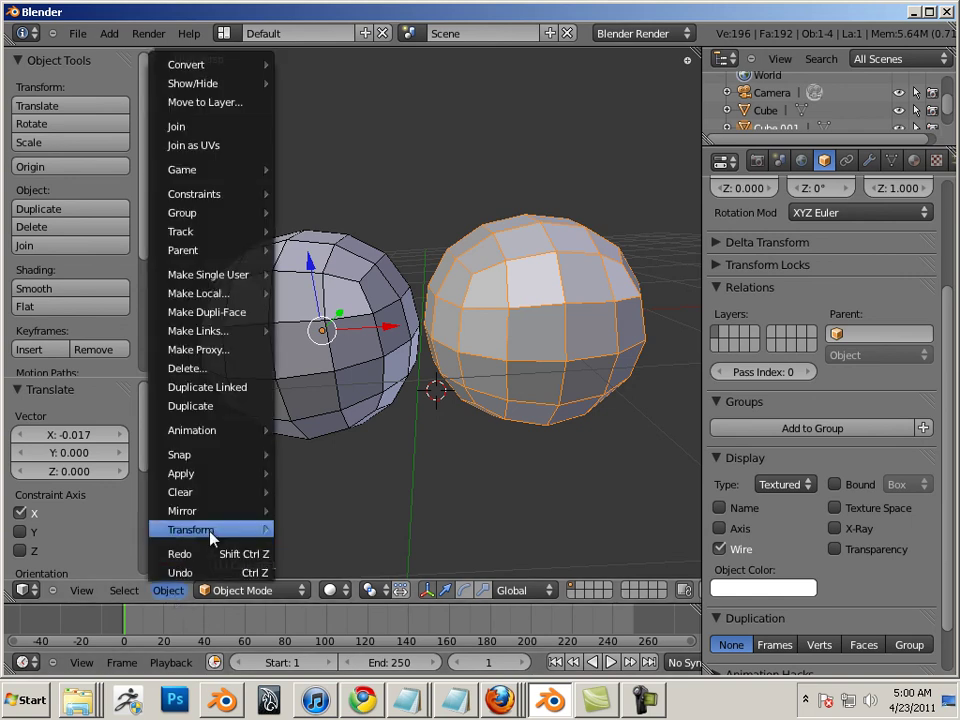
mouse_move(212, 540)
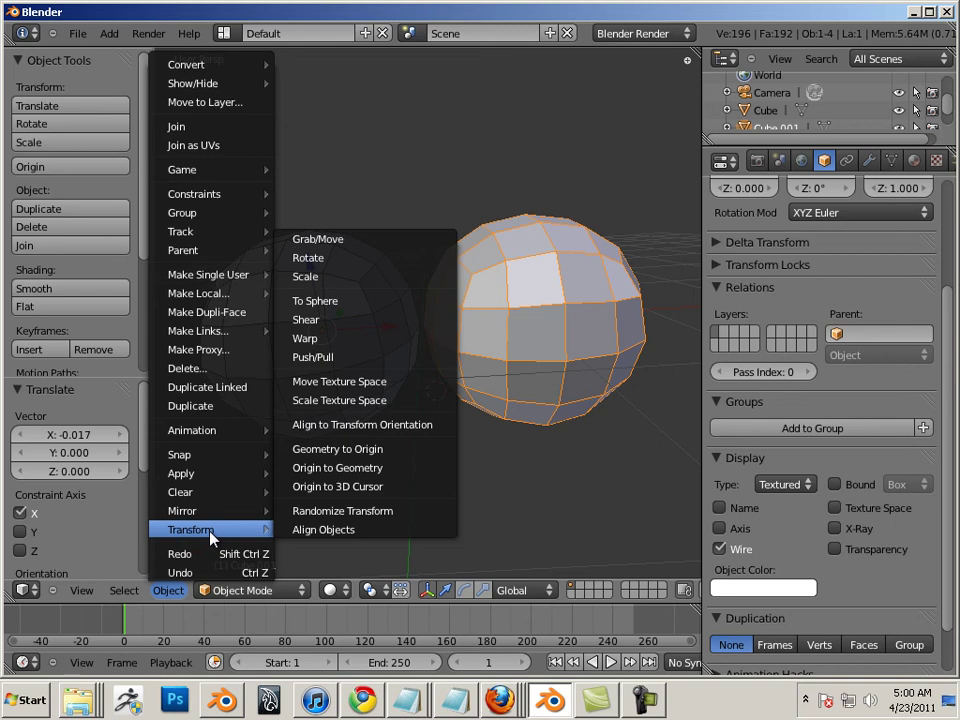
left_click(347, 470)
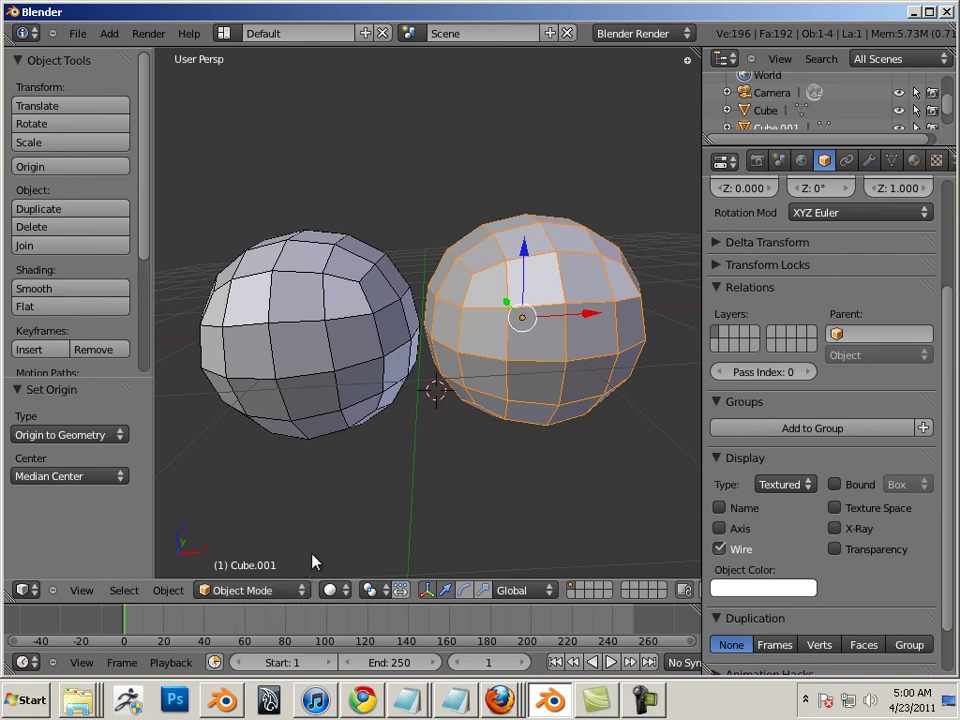
Place the 3D cursor on the left sphere and return to Object Mode.
key("Tab")
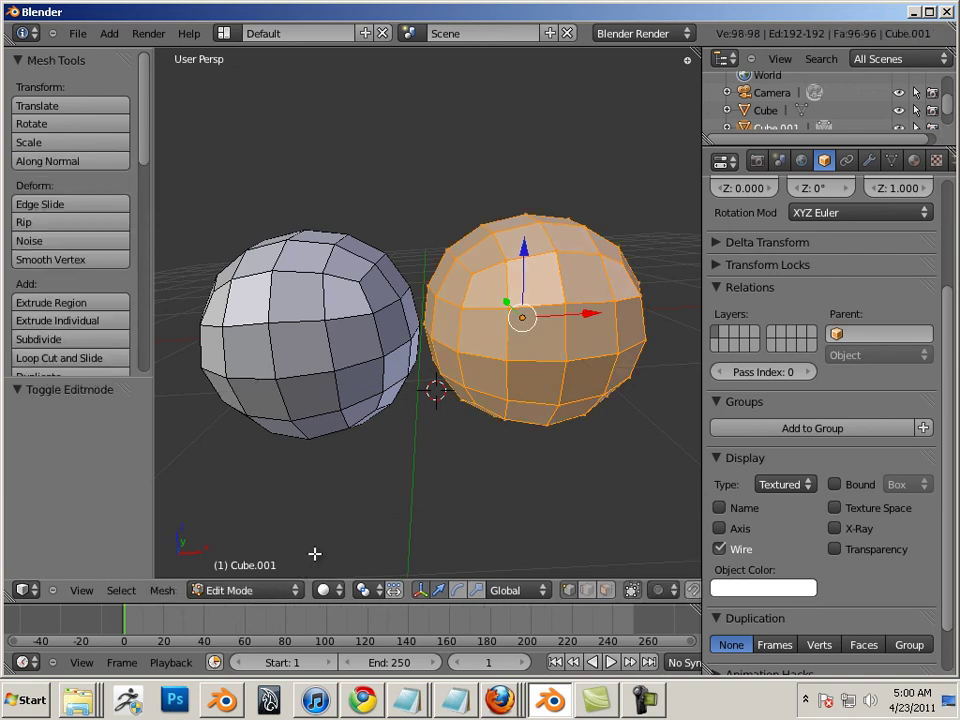
left_click(351, 404)
key("Tab")
left_click(342, 380)
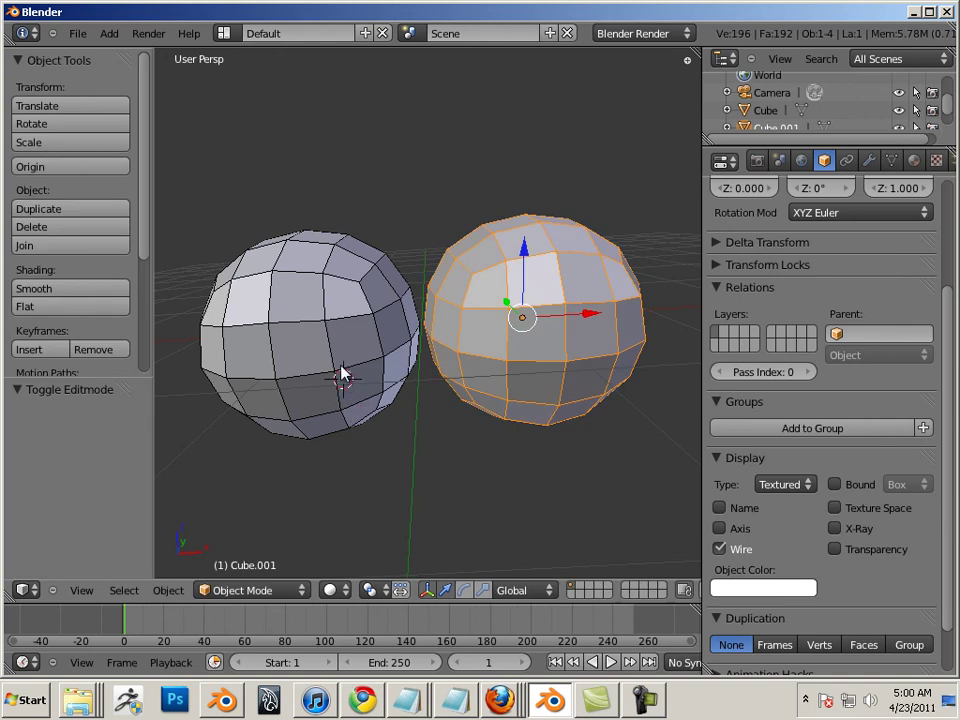
Alternate the selection between the left sphere Cube and the right sphere Cube.001.
right_click(340, 372)
right_click(512, 364)
right_click(403, 366)
right_click(491, 364)
right_click(343, 379)
right_click(480, 369)
right_click(388, 369)
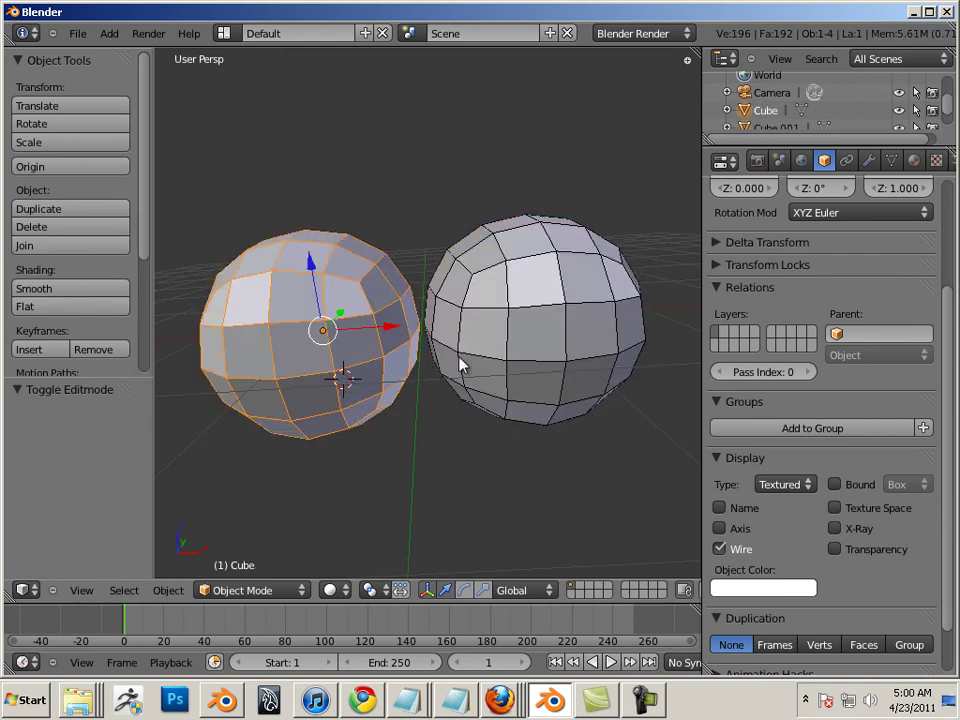
right_click(459, 364)
right_click(392, 390)
right_click(478, 375)
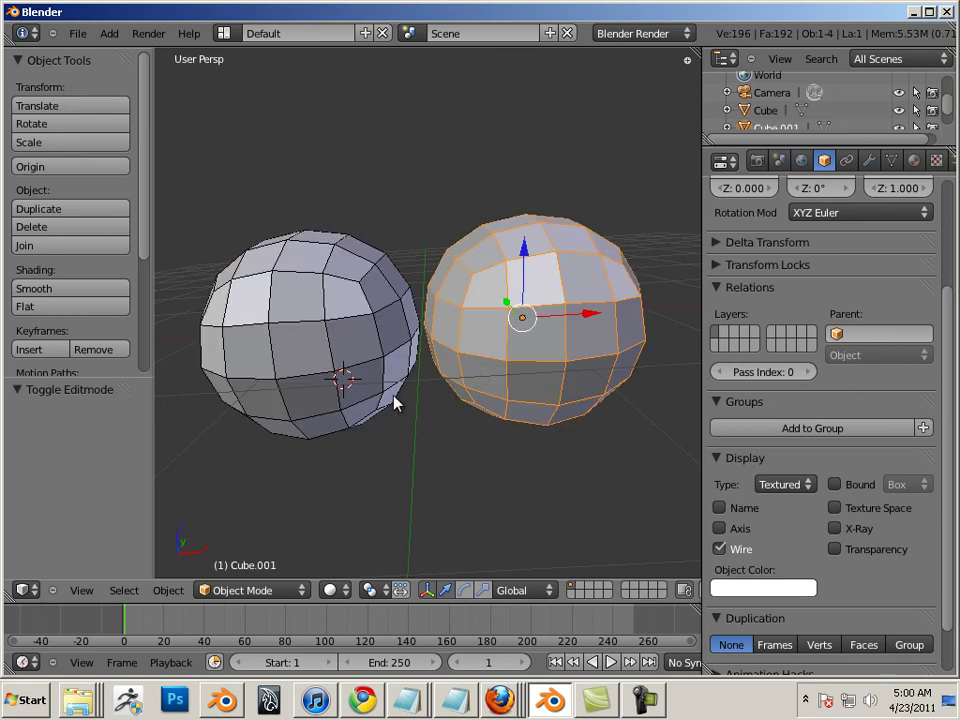
Select Cube.001, add Cube as active, and join them into one Cube object.
key("Tab")
key("Tab")
right_click(391, 378)
right_click(470, 374)
right_click(362, 382, "shift")
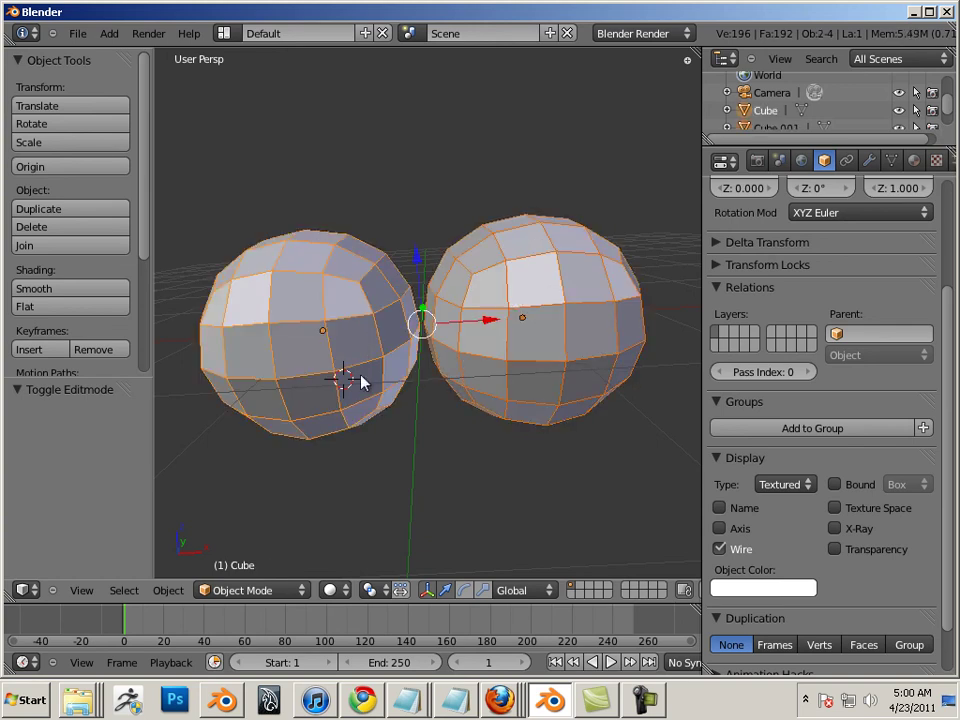
left_click(170, 590)
mouse_move(183, 528)
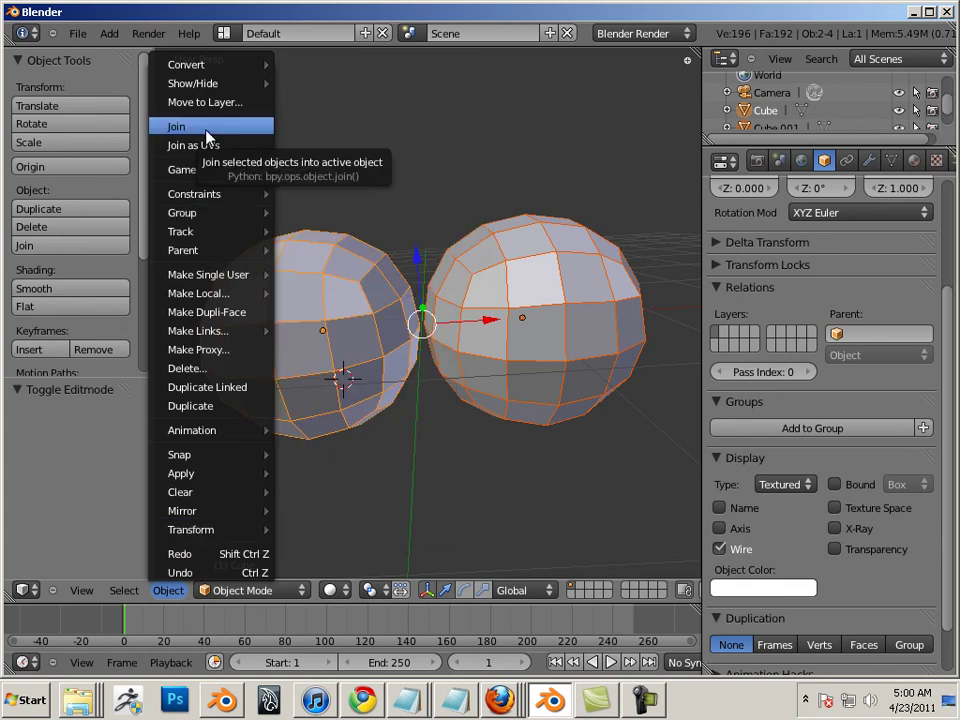
left_click(206, 128)
Reselect the joined mesh and move it 0.063 along X.
key("a")
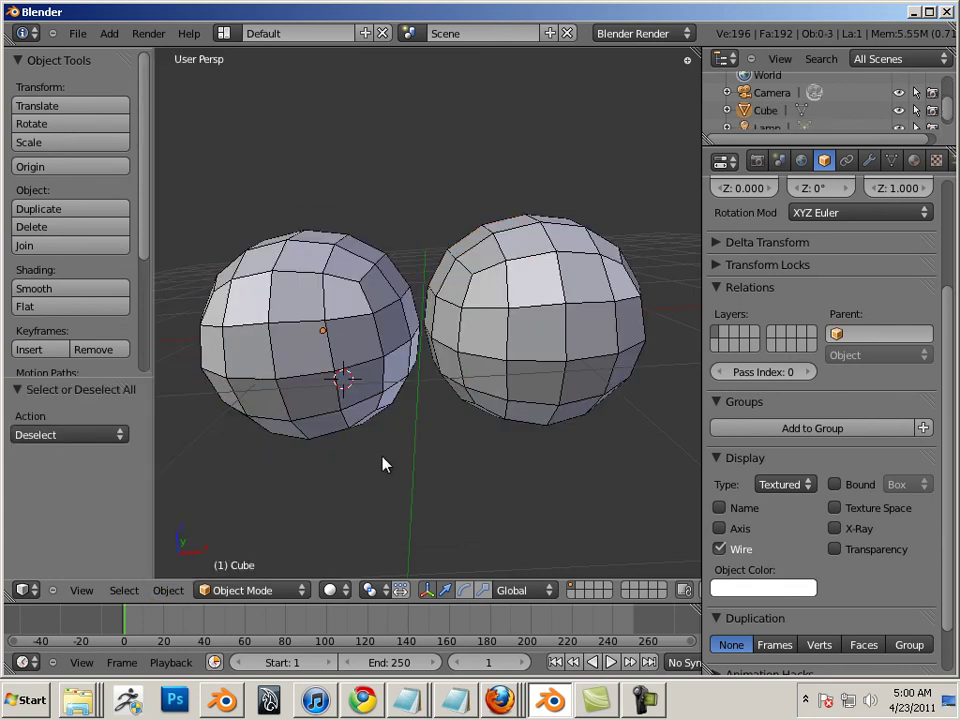
key("a")
scroll(518, 500, "down", 4)
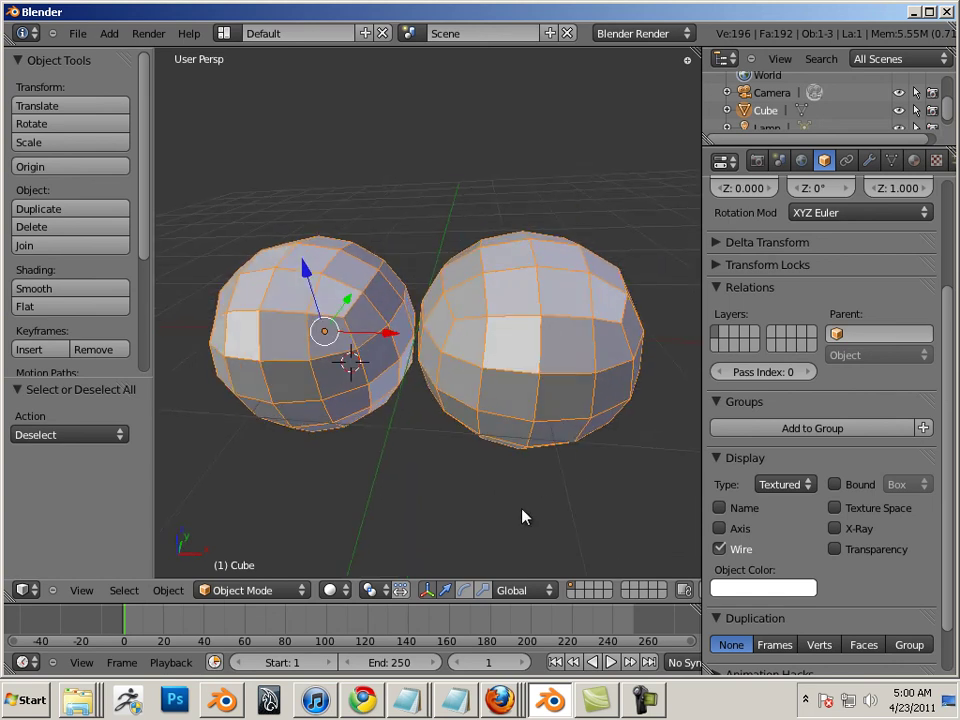
mouse_move(430, 330)
left_mouse_down()
mouse_move(506, 354)
mouse_move(424, 350)
left_mouse_up()
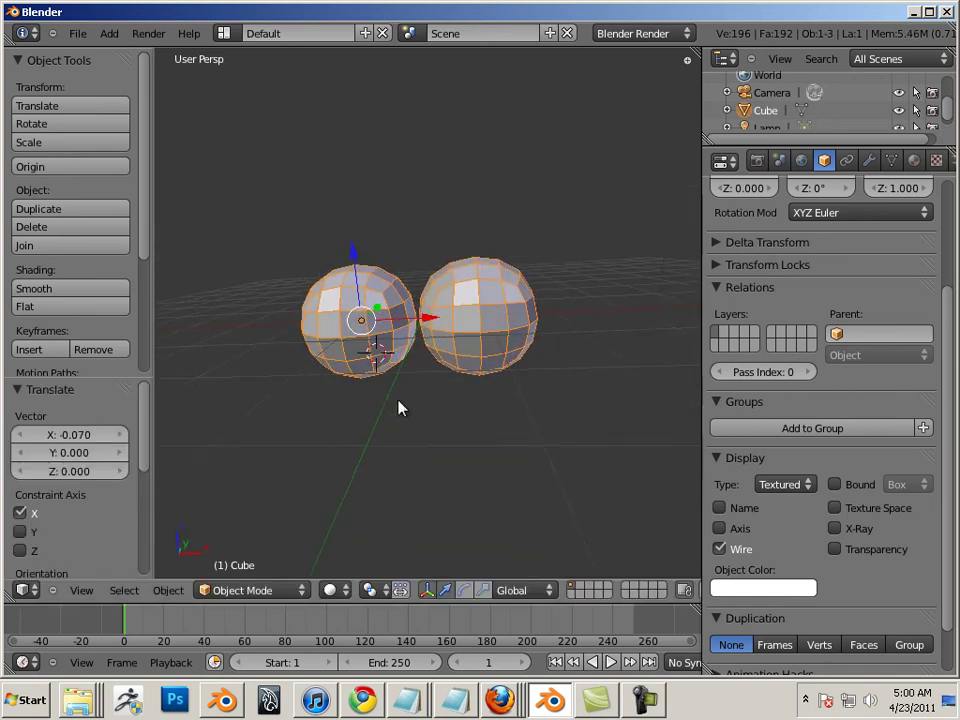
scroll(399, 405, "up", 4)
middle_click_drag(462, 424, 439, 411)
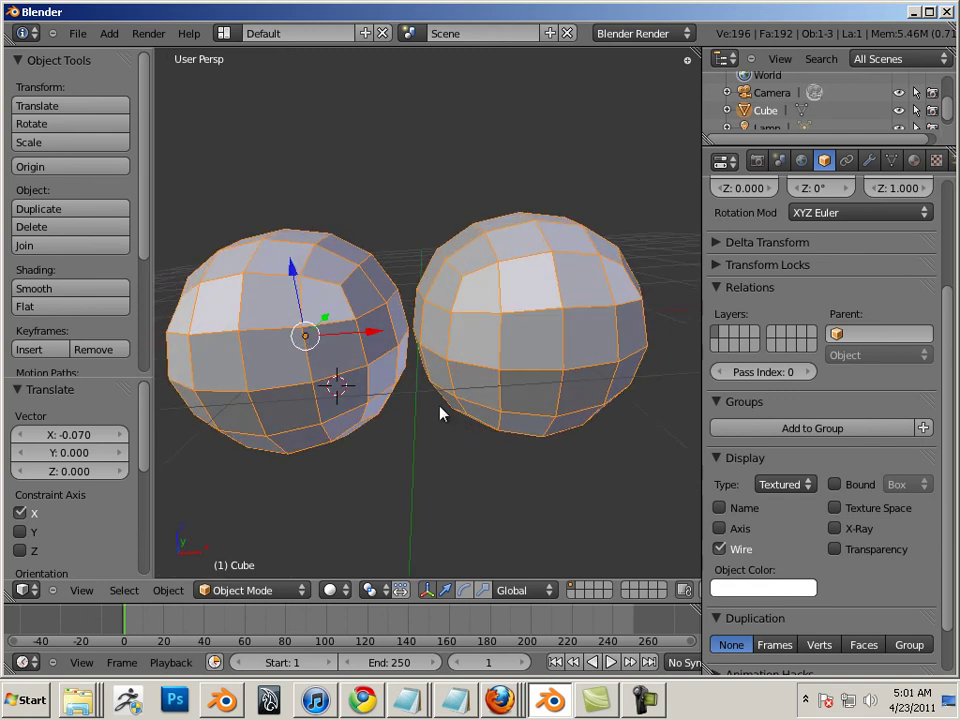
left_click_drag(375, 338, 381, 335)
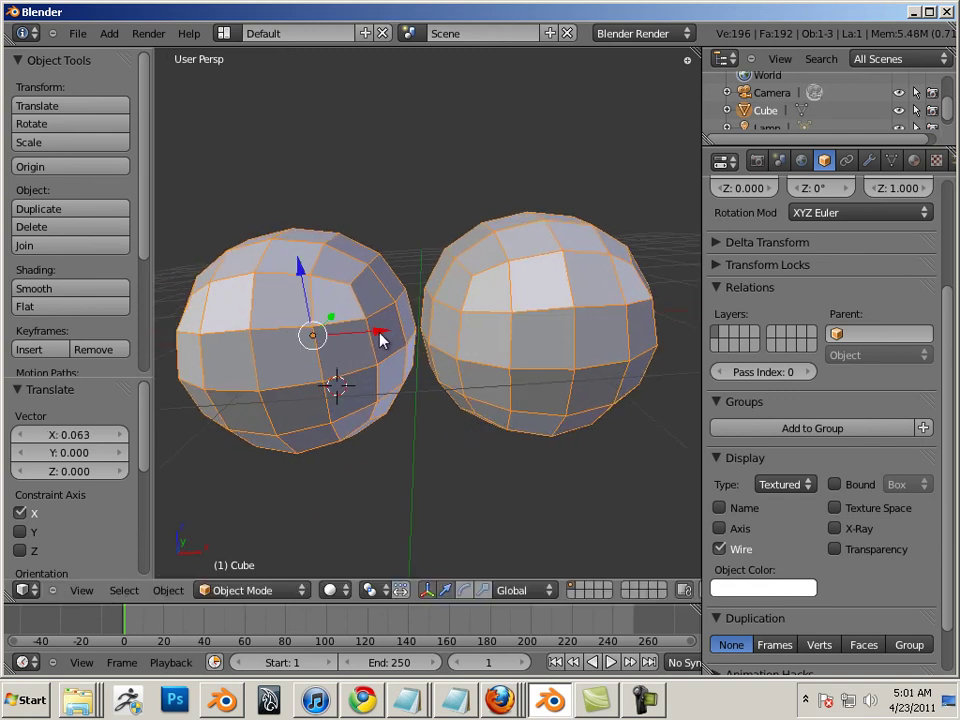